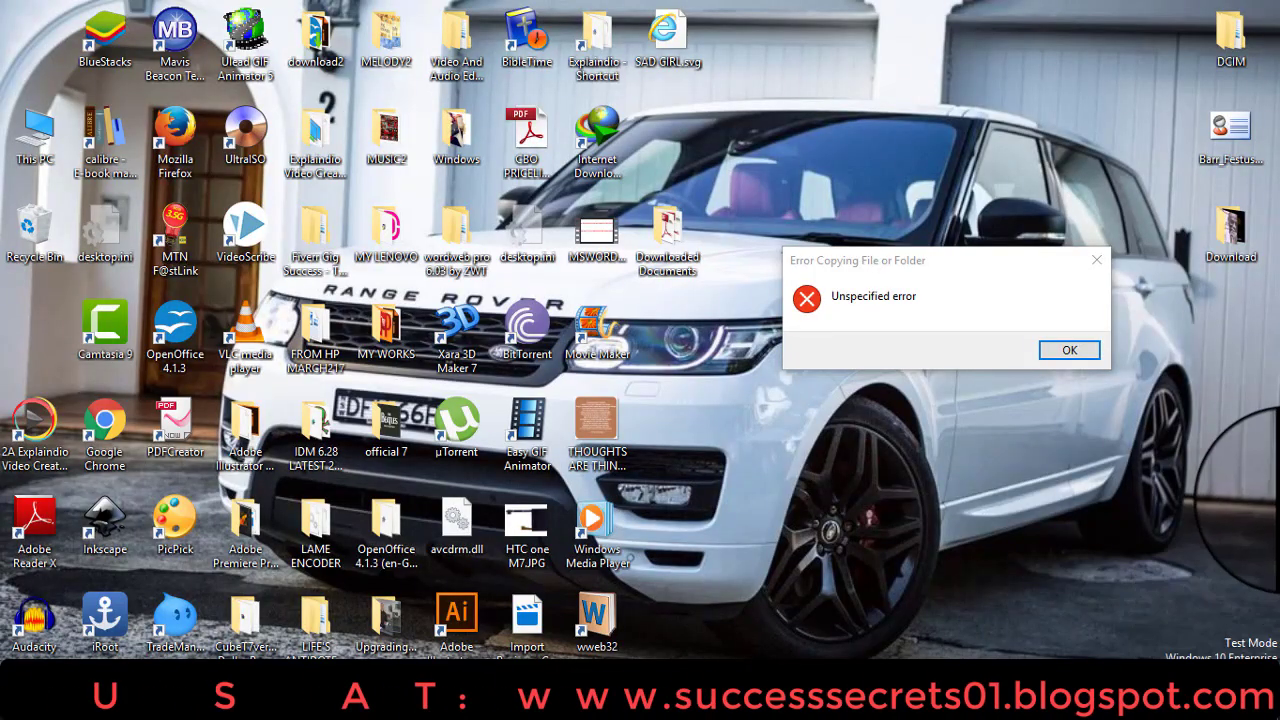
Step: Move the 'Error Copying File or Folder' dialog slightly left on the desktop
mouse_move(926, 263)
left_mouse_down()
mouse_move(851, 251)
mouse_move(834, 287)
mouse_move(814, 287)
left_mouse_up()
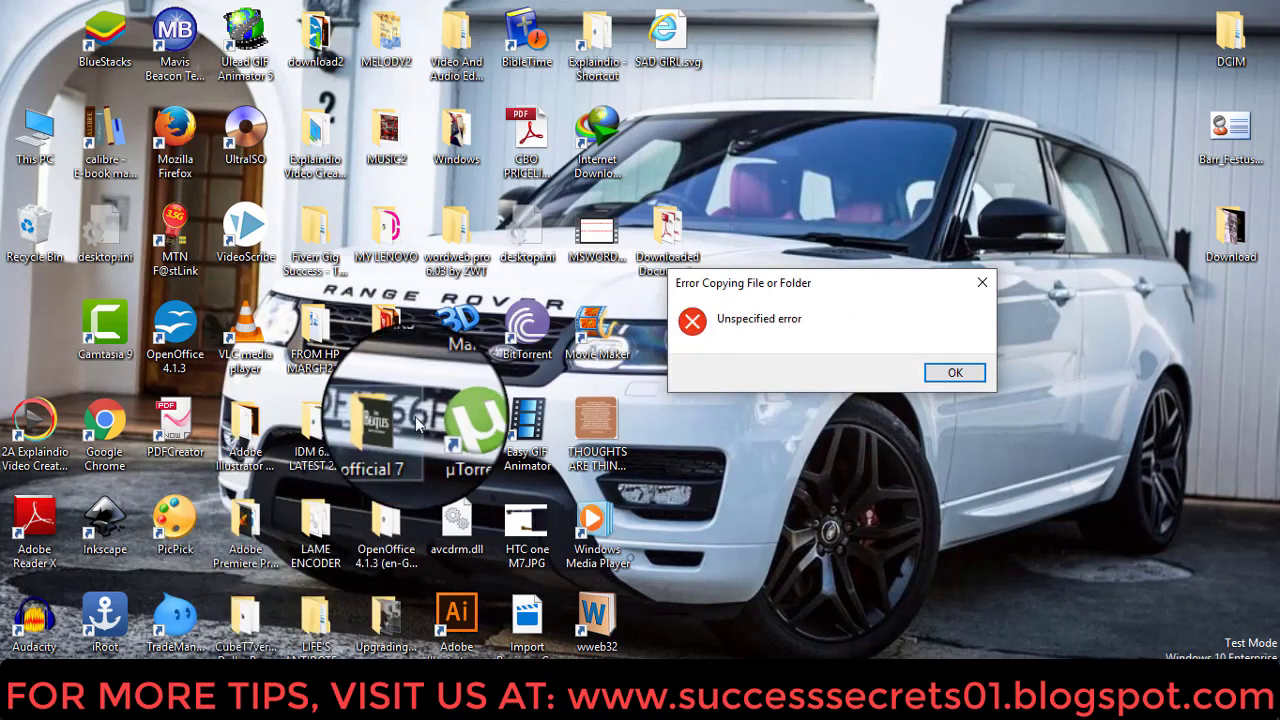
Step: Browse from This PC into TECNO 8H, Tablet storage, then the Download folder
left_click(31, 145)
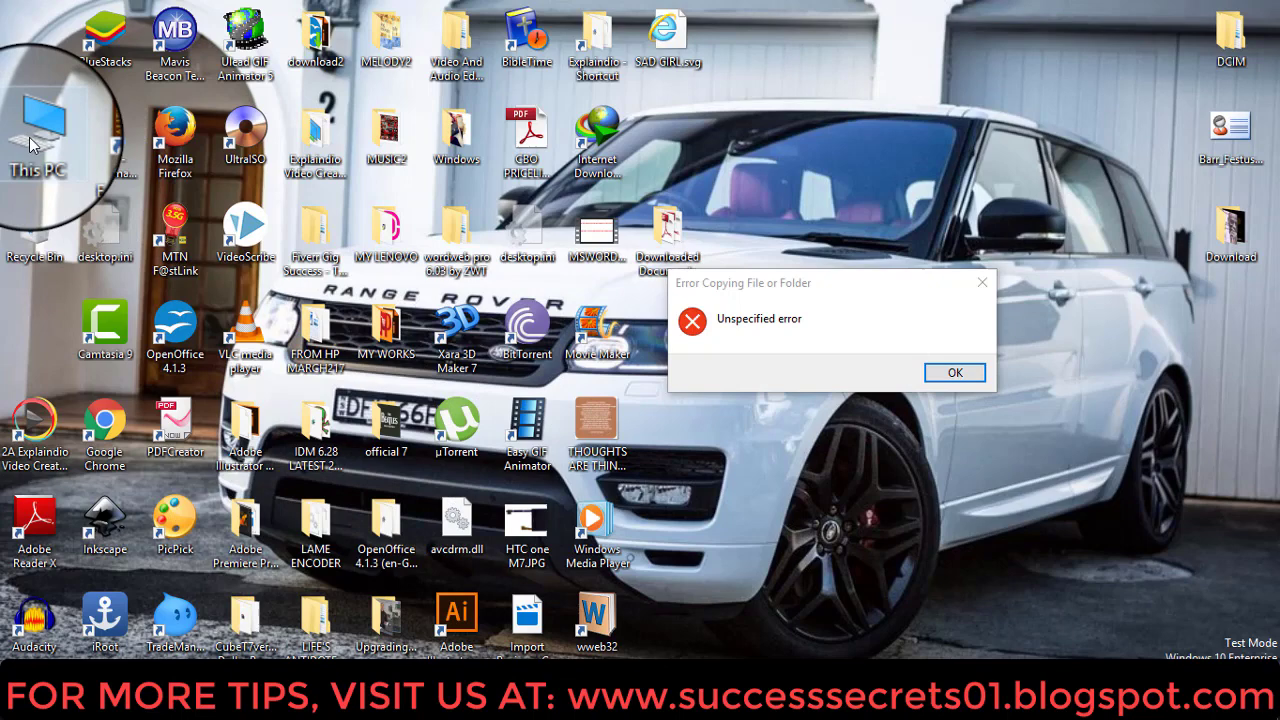
double_click(31, 145)
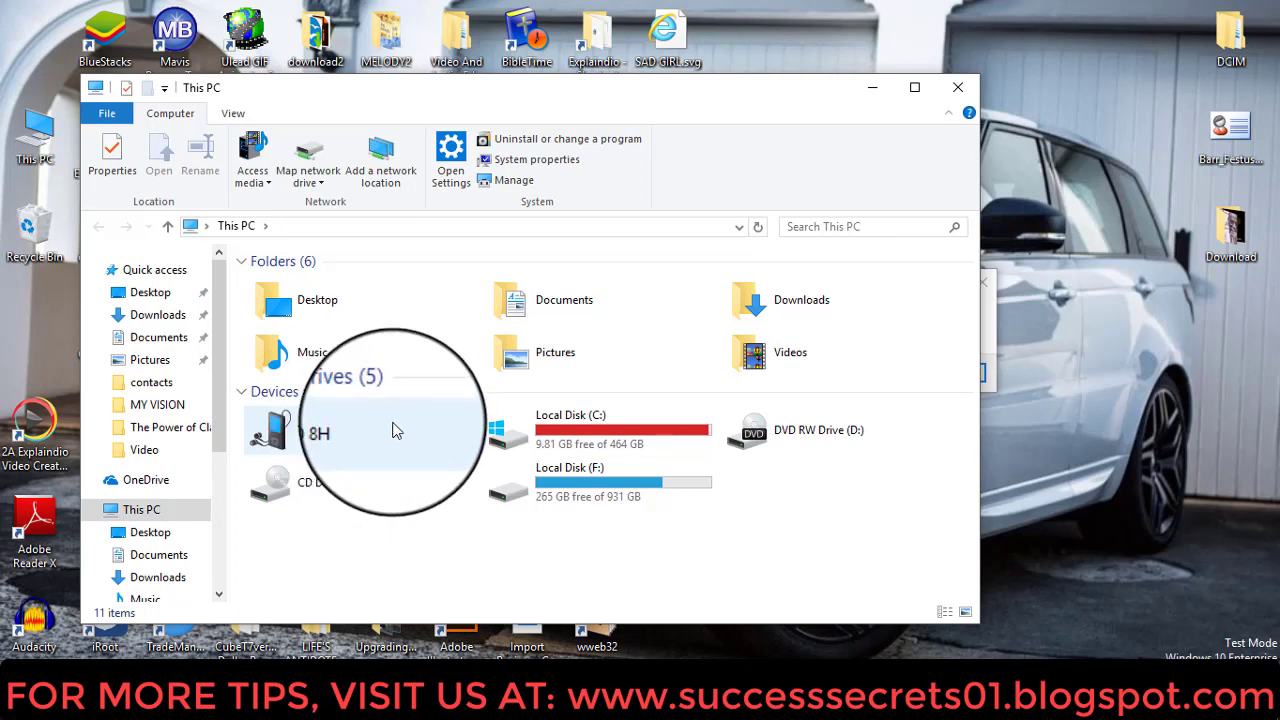
double_click(343, 434)
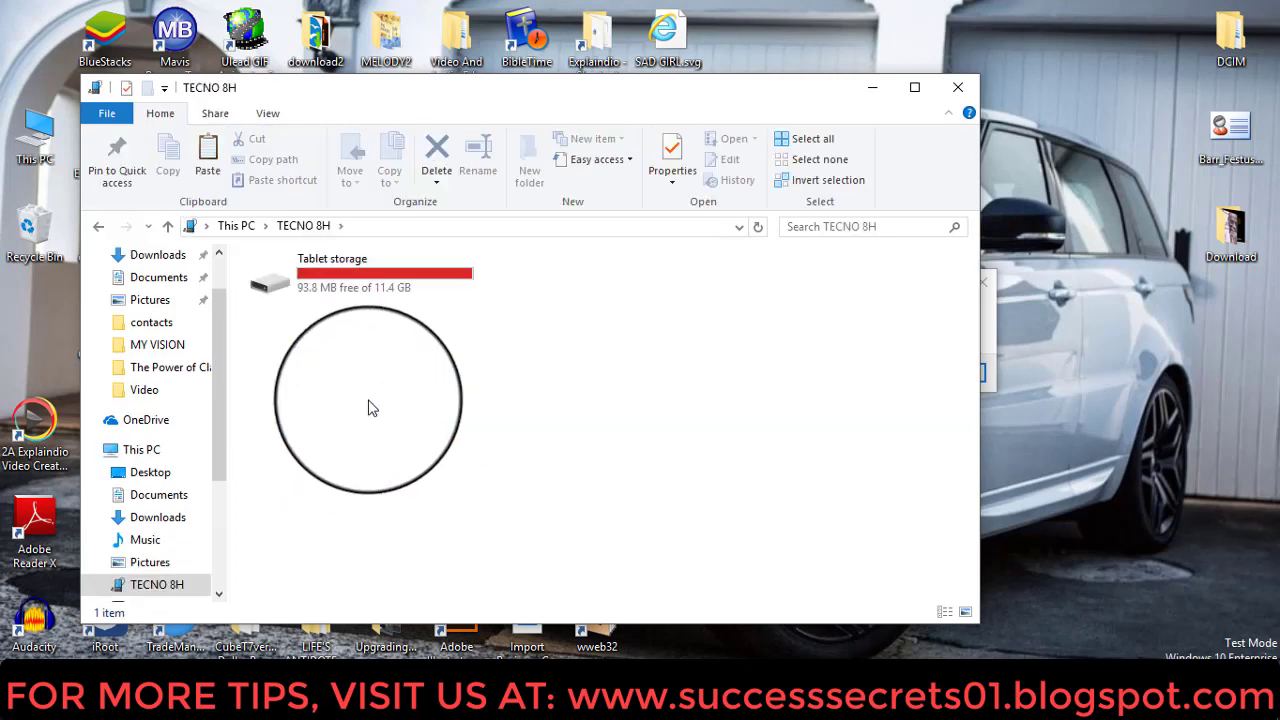
double_click(414, 270)
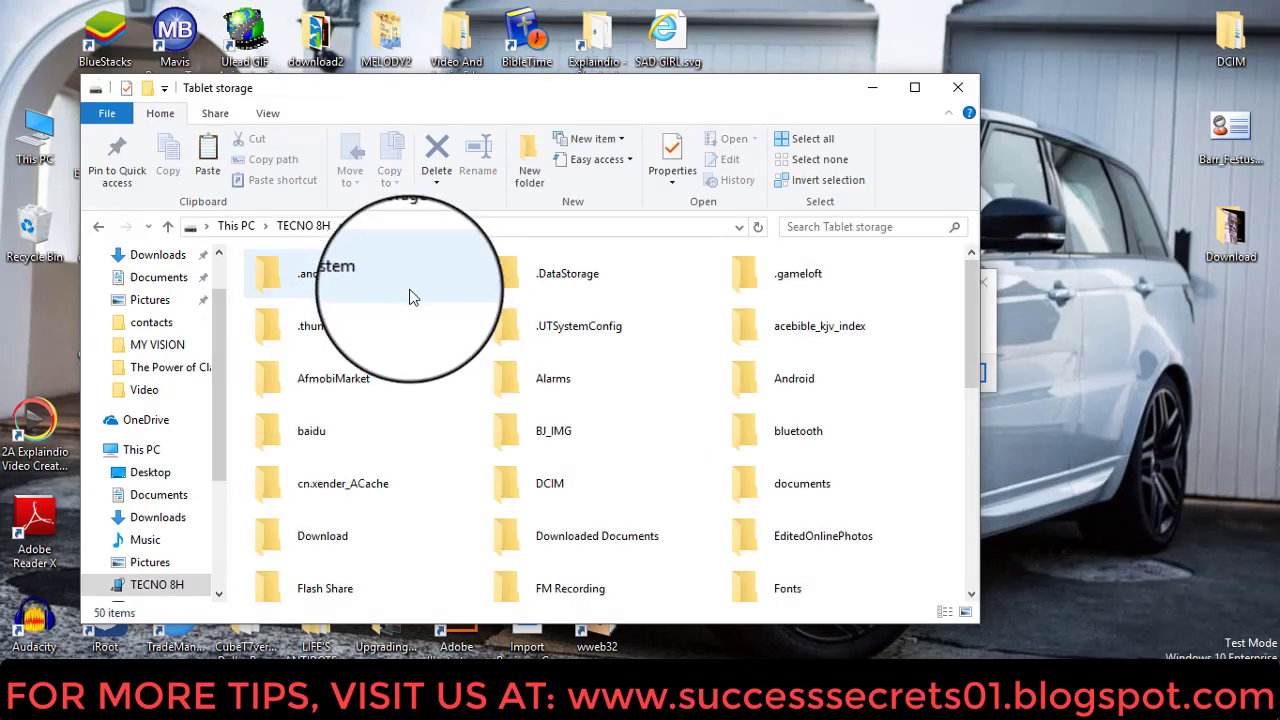
double_click(345, 545)
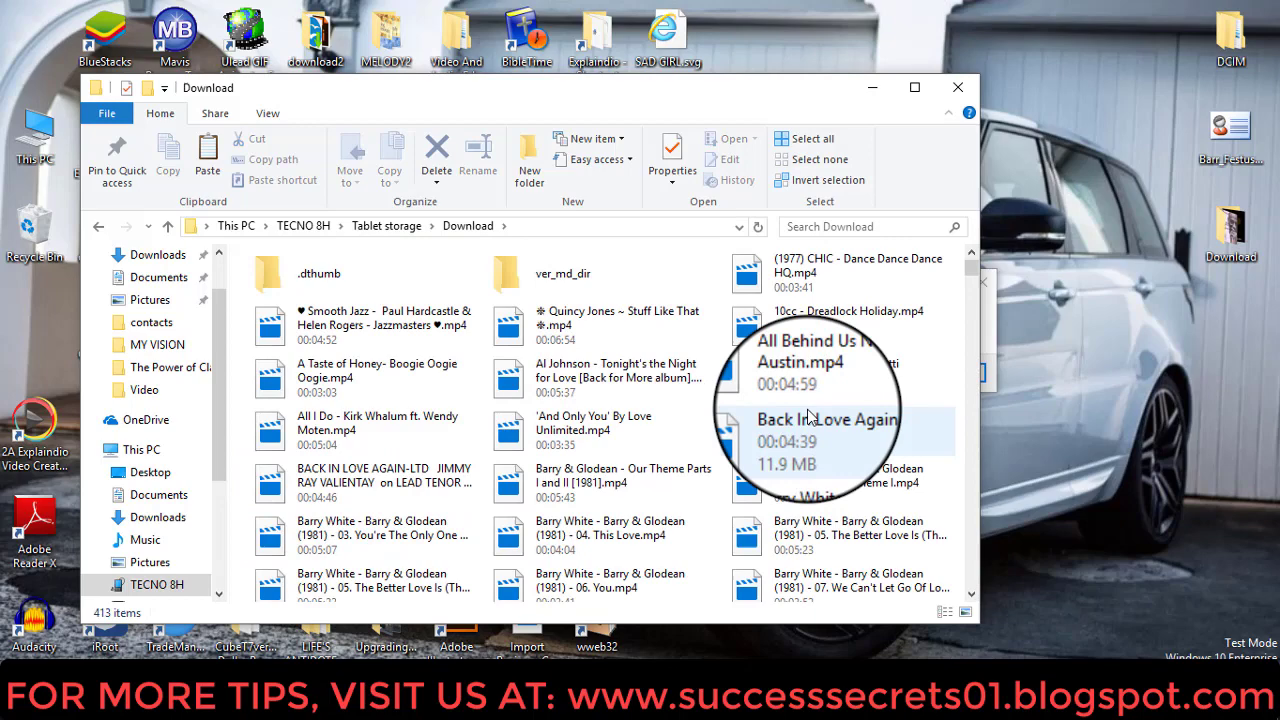
Step: Scroll through the Download folder's music files, then go back up to Tablet storage
left_click(971, 594)
scroll(971, 597, "down", 5)
scroll(971, 597, "down", 5)
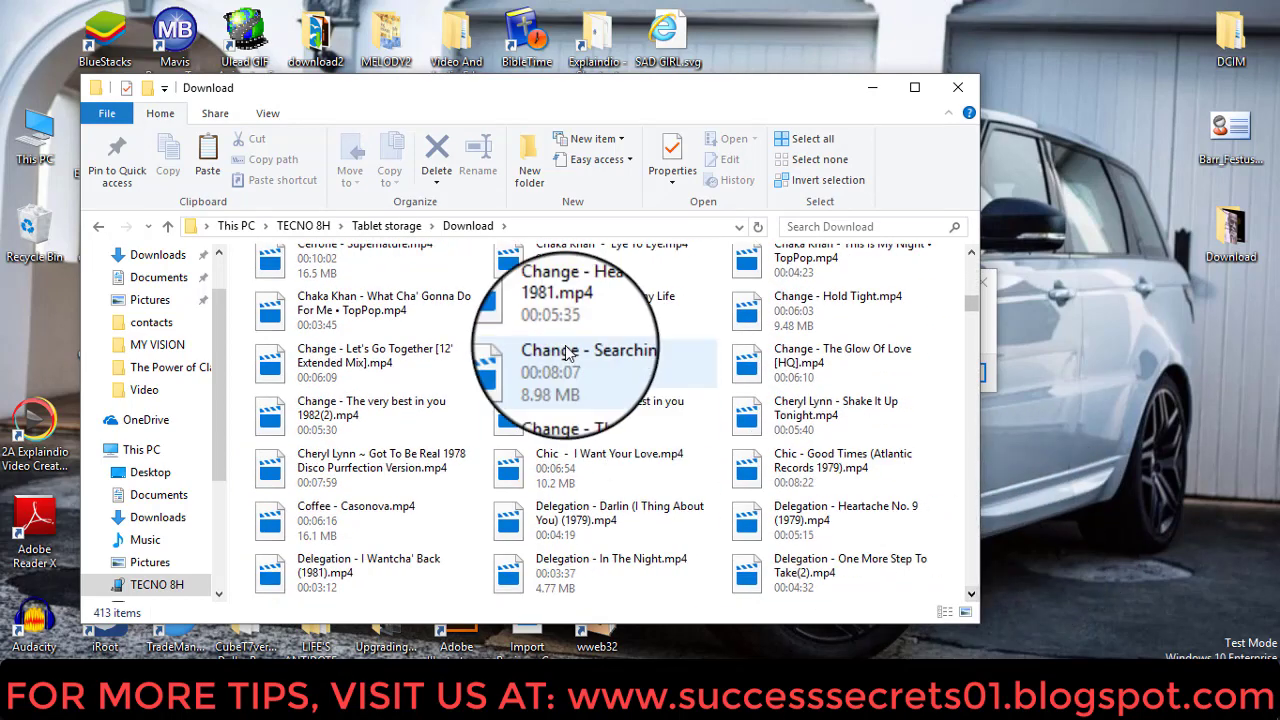
left_click(168, 230)
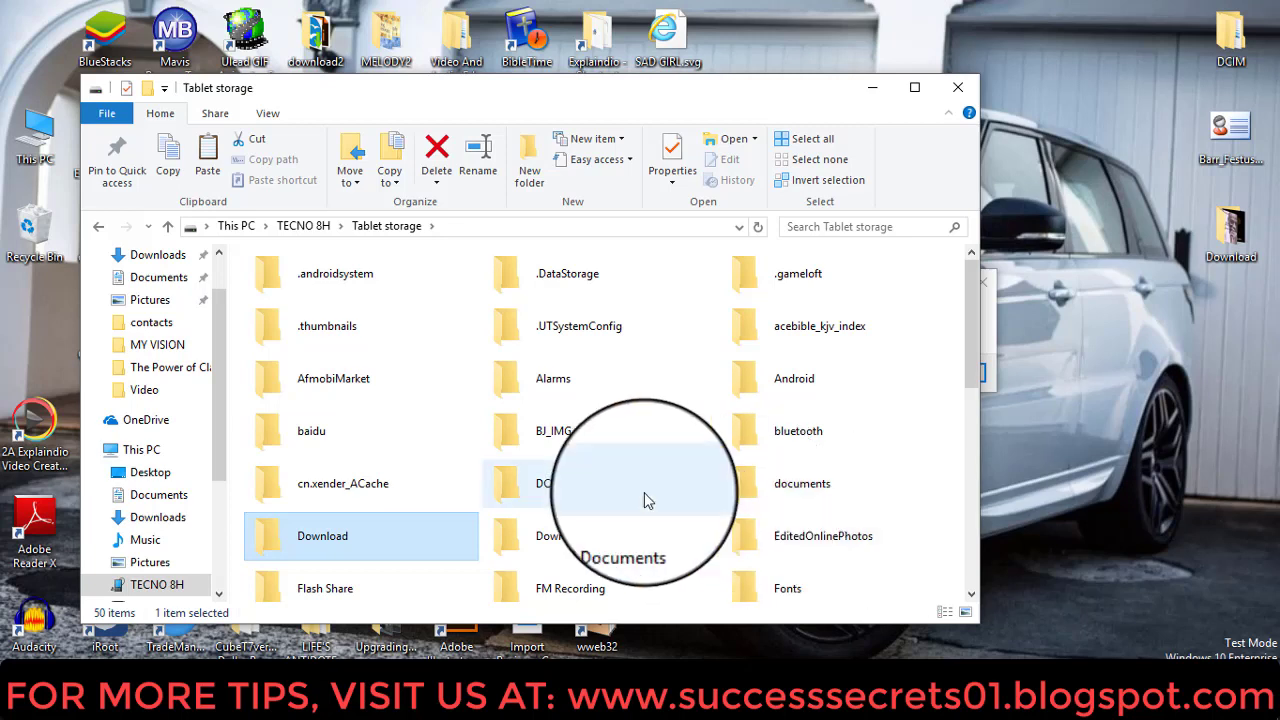
Step: Multi-select the DCIM, Android, bluetooth and Flash Share folders, then abandon that selection
left_click(530, 485, "ctrl")
left_click(823, 428, "ctrl")
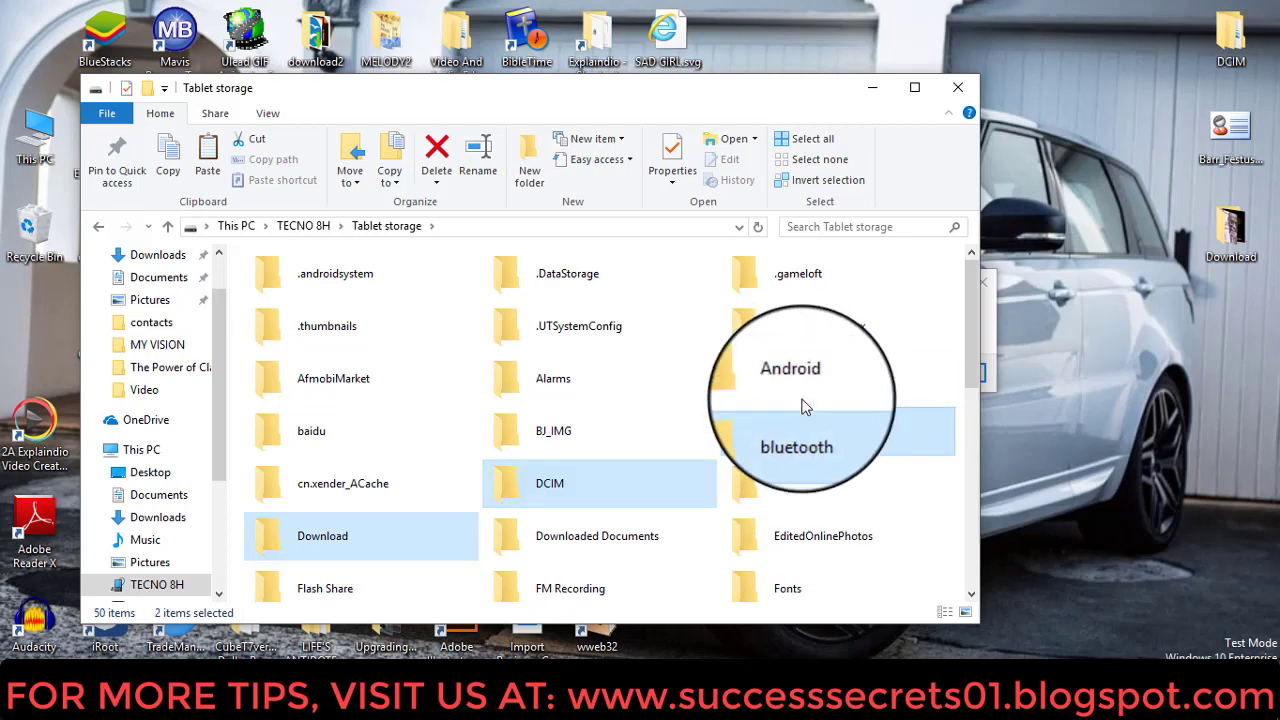
left_click(805, 380, "ctrl")
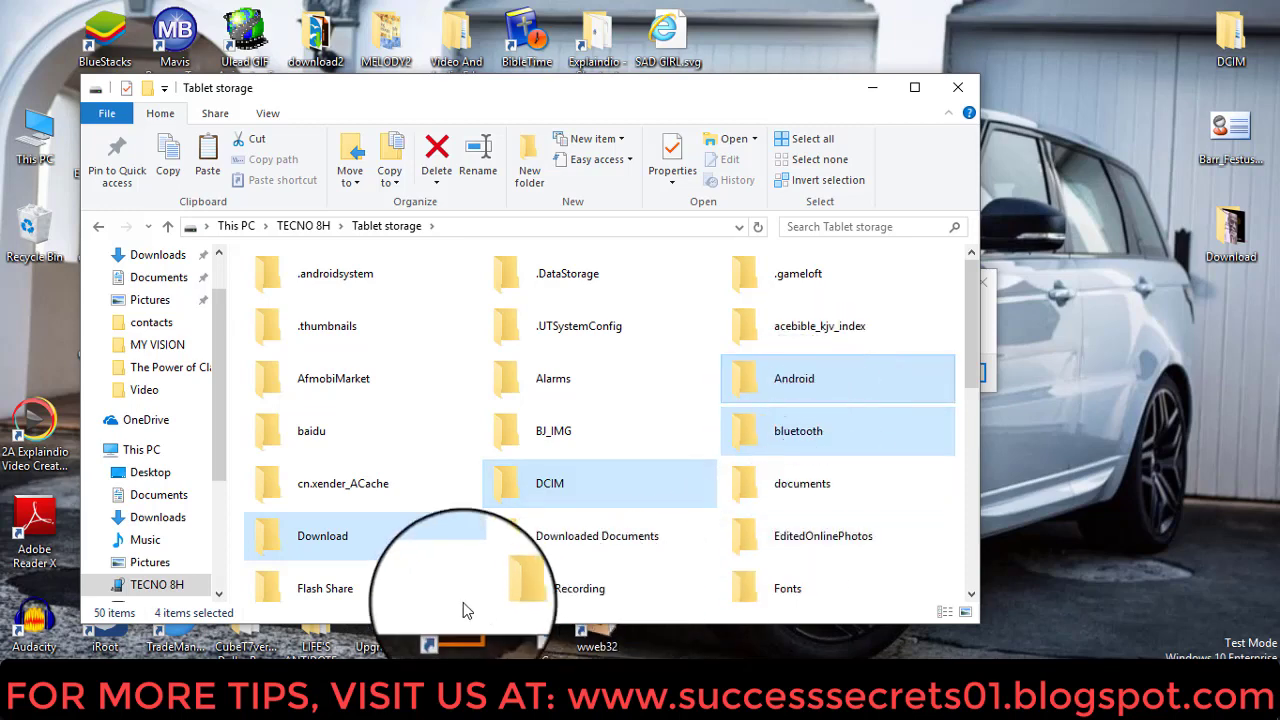
left_click(357, 595, "ctrl")
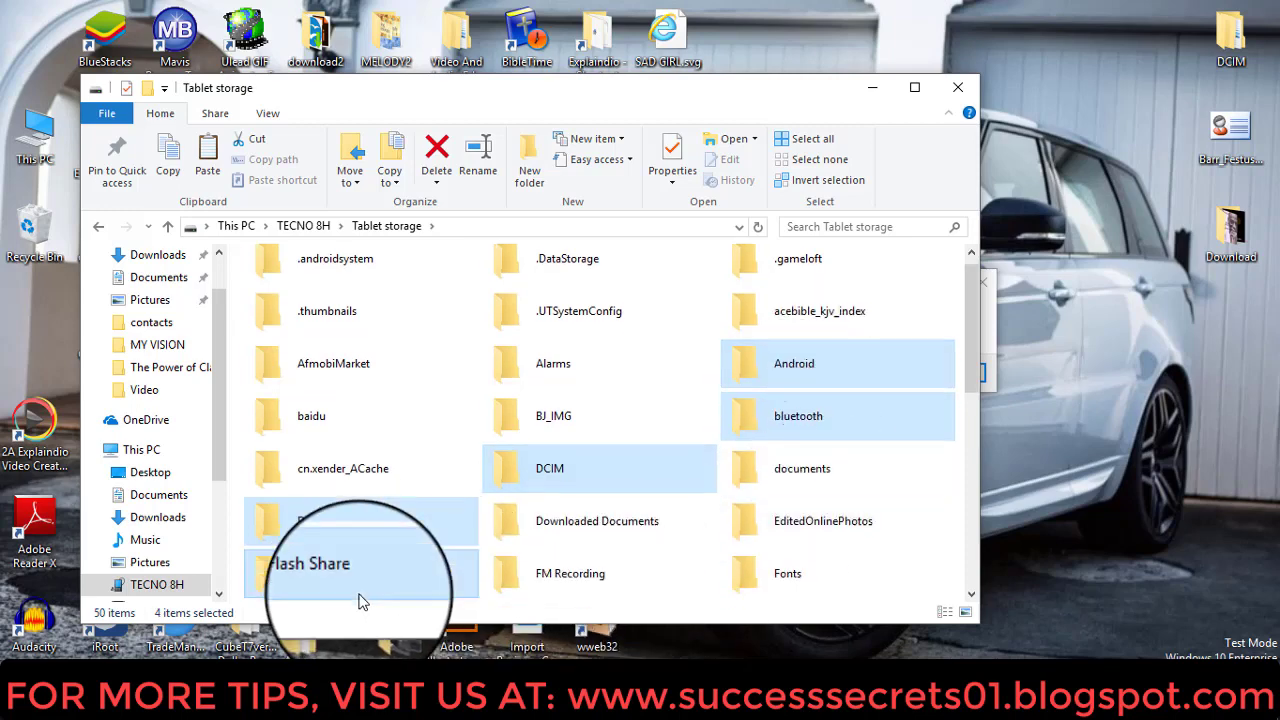
right_click(413, 523)
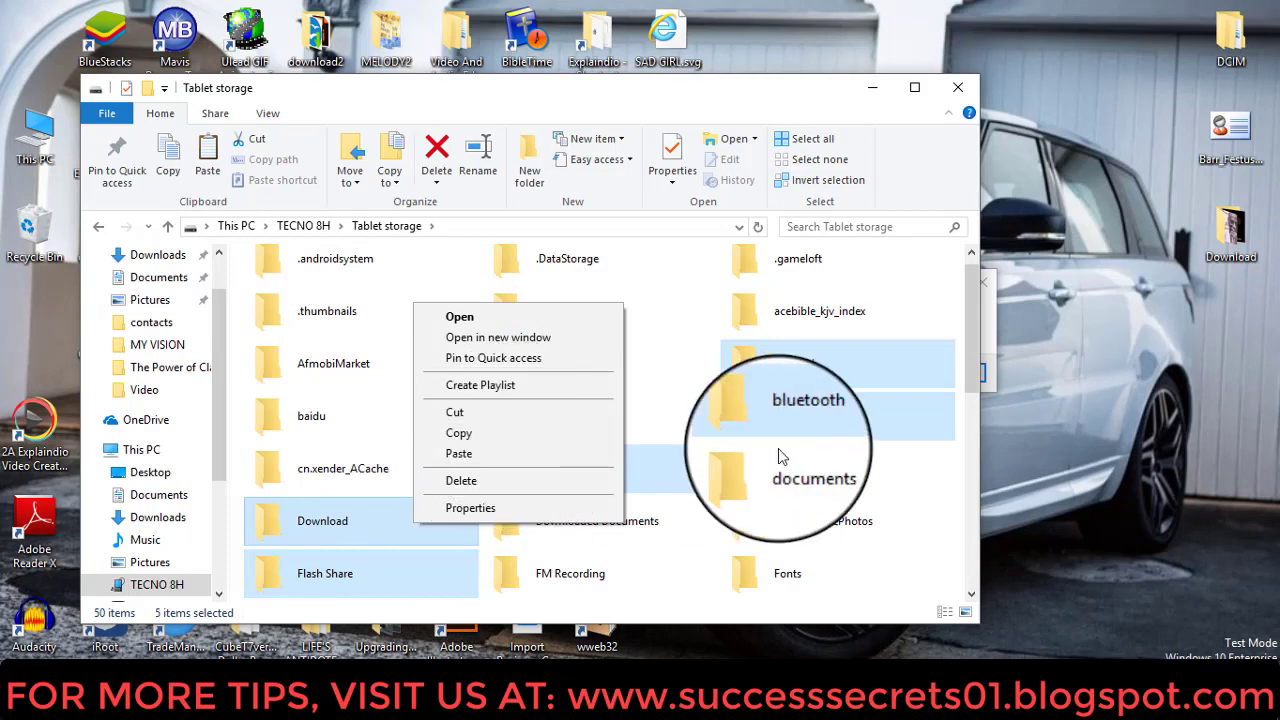
left_click(857, 510)
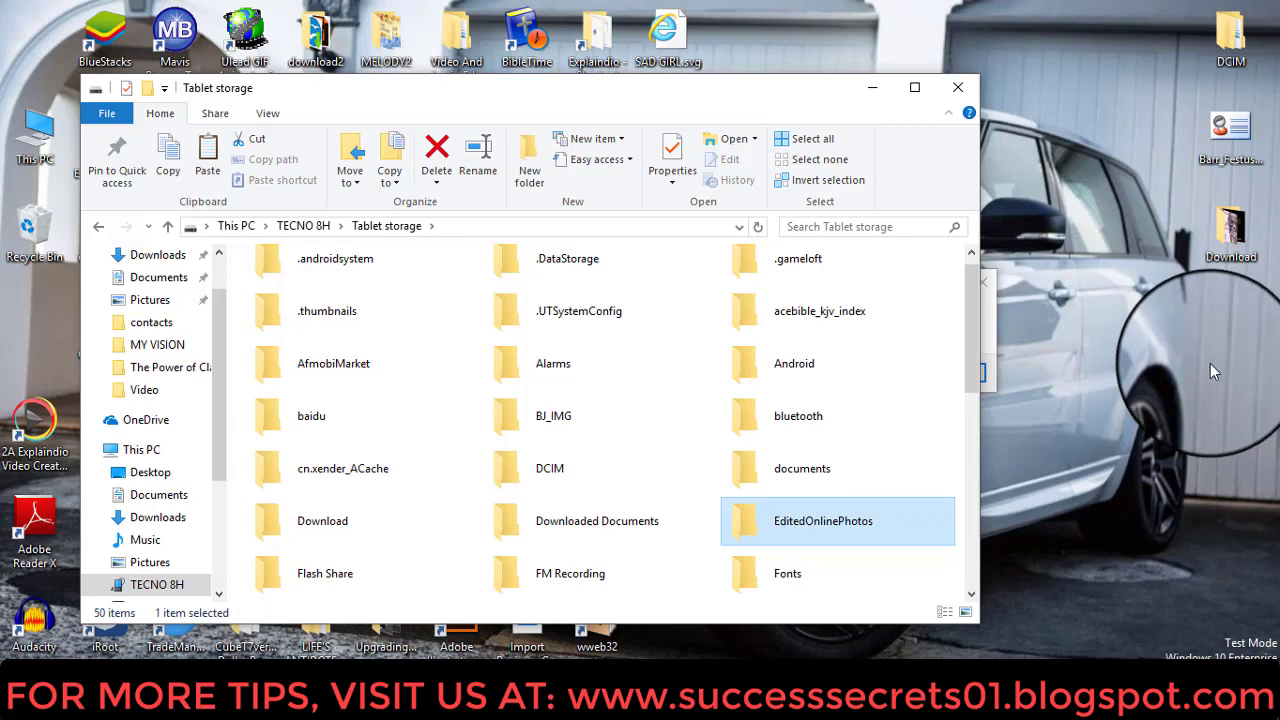
Step: Read the Download folder's properties (6.25 GB, 711 files), then minimize the tablet window
left_click(98, 226)
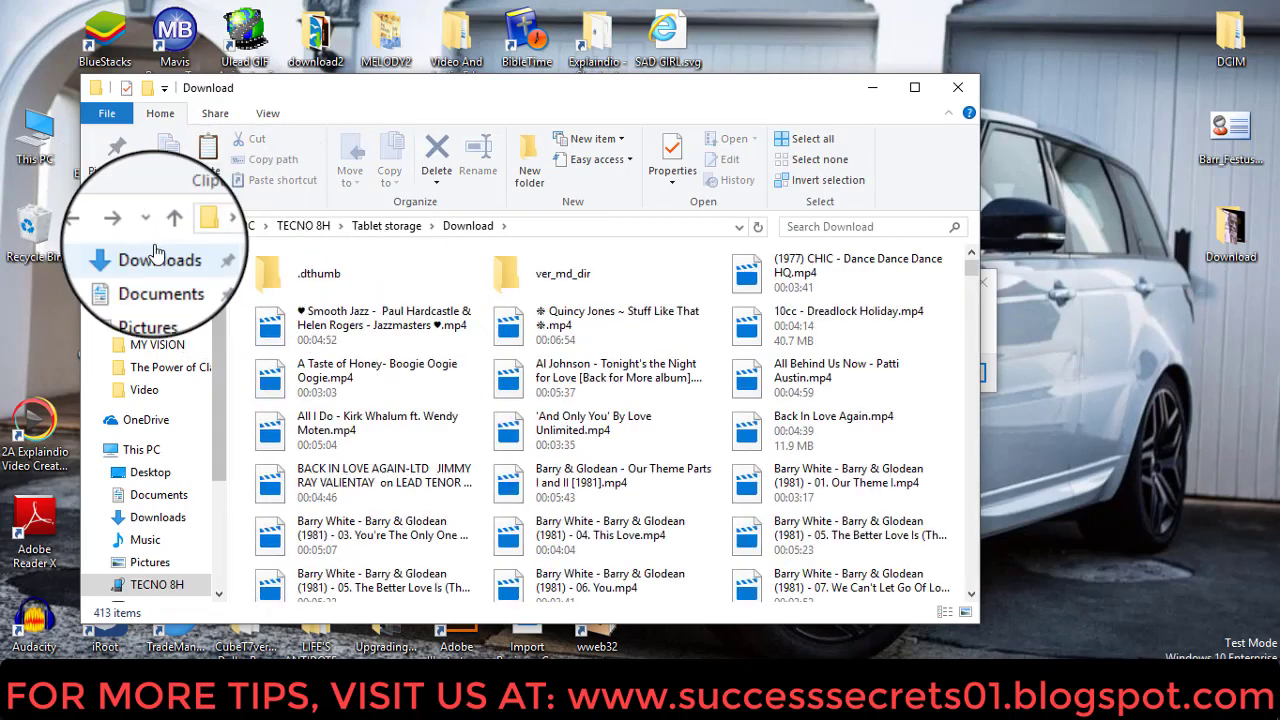
left_click(98, 226)
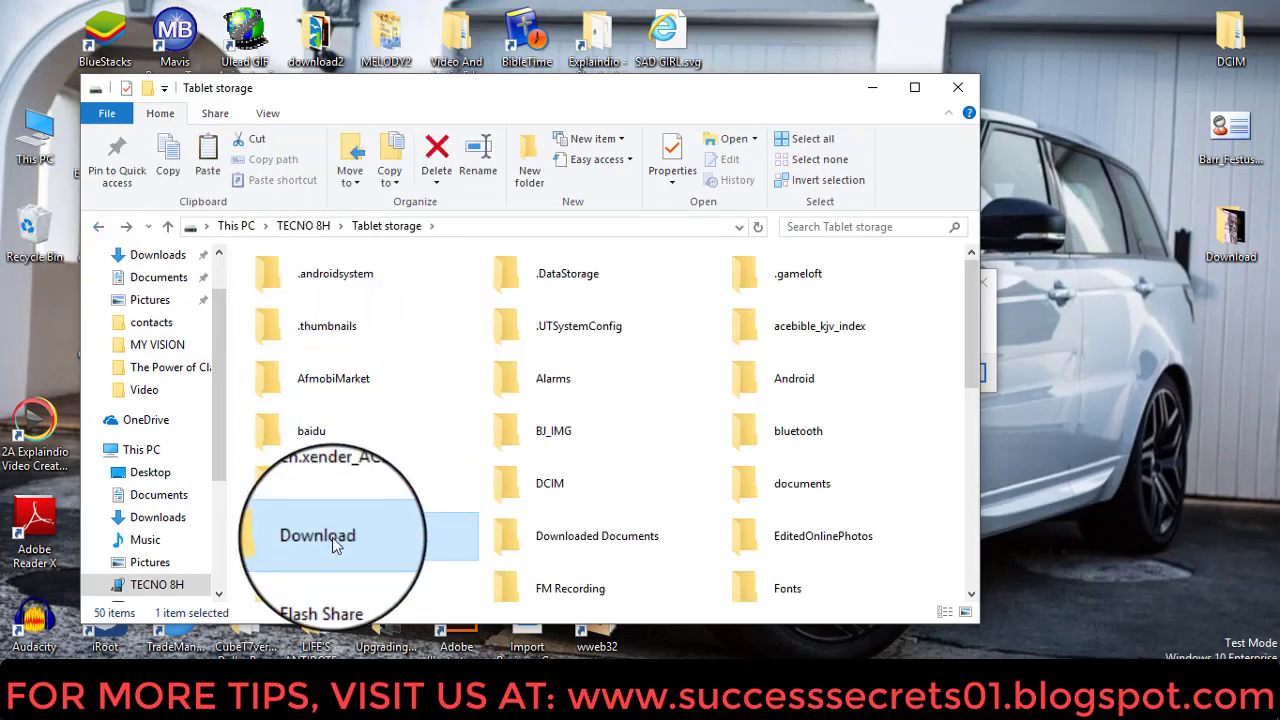
right_click(332, 541)
left_click(395, 527)
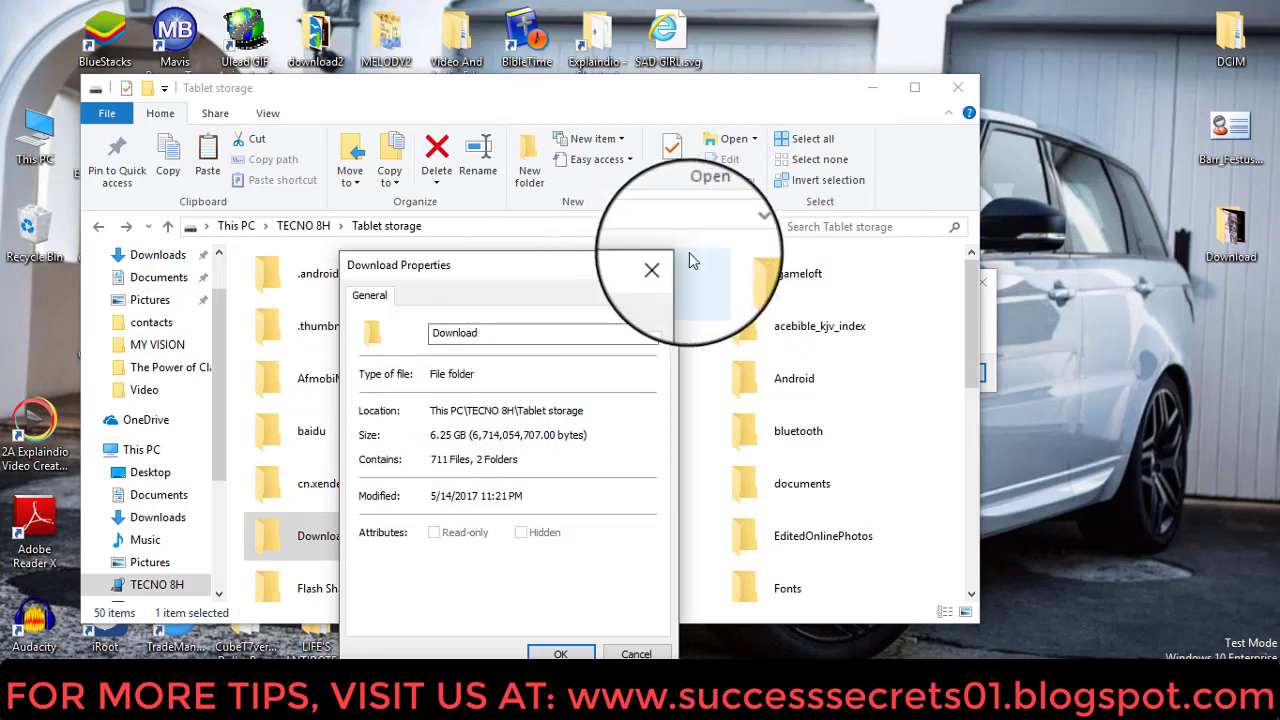
left_click(678, 260)
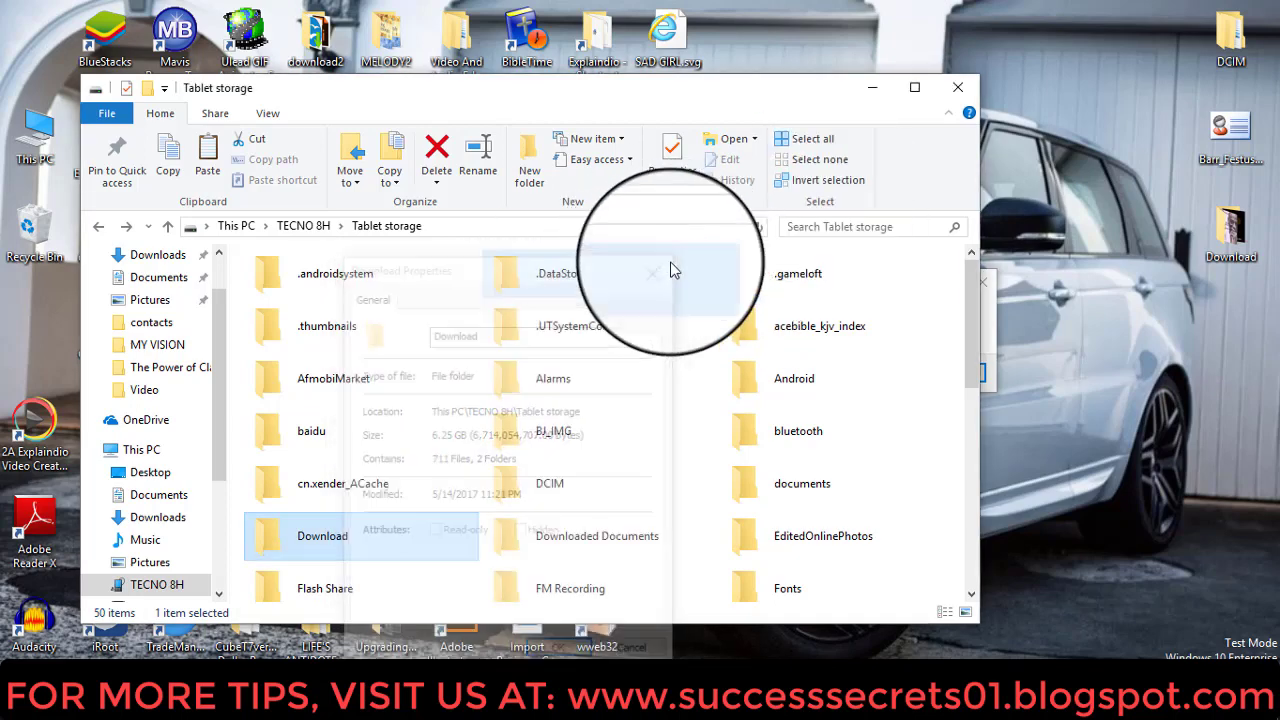
left_click(871, 93)
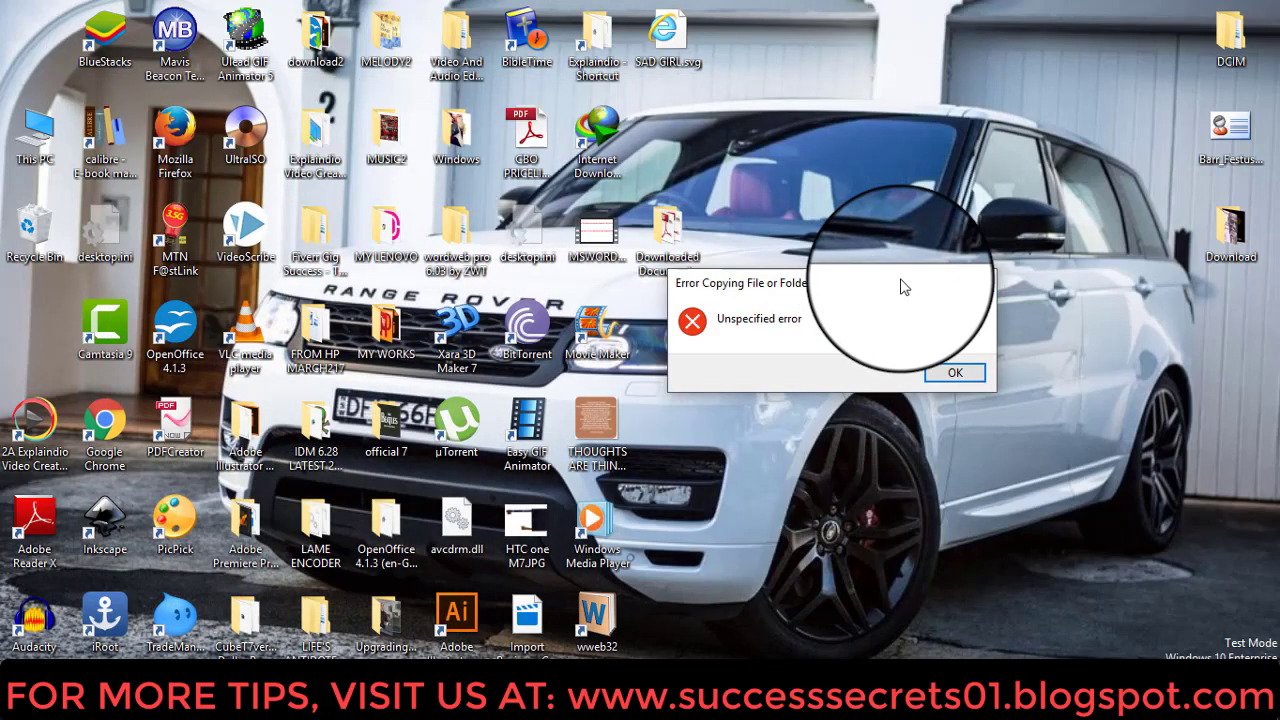
Step: Move the copy error dialog up and to the right
left_click_drag(903, 287, 950, 222)
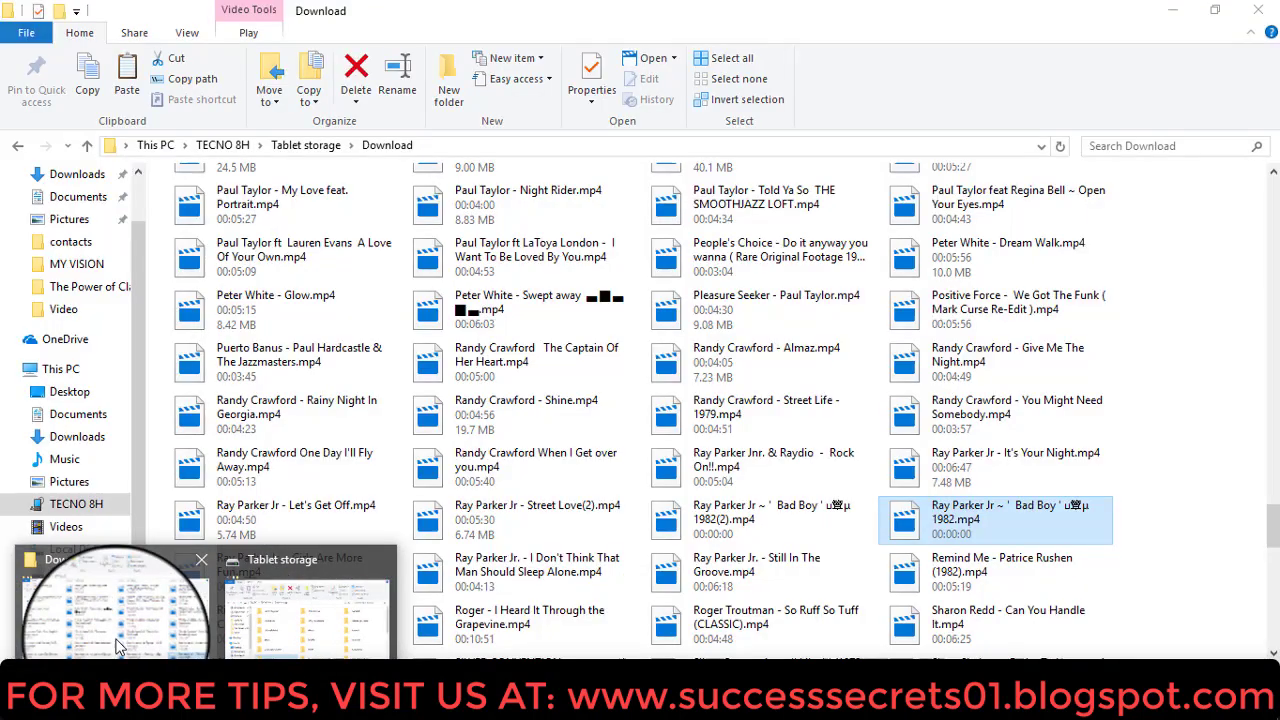
Step: Select and copy all Download files, then dismiss the resulting Unspecified error with OK
left_click(116, 645)
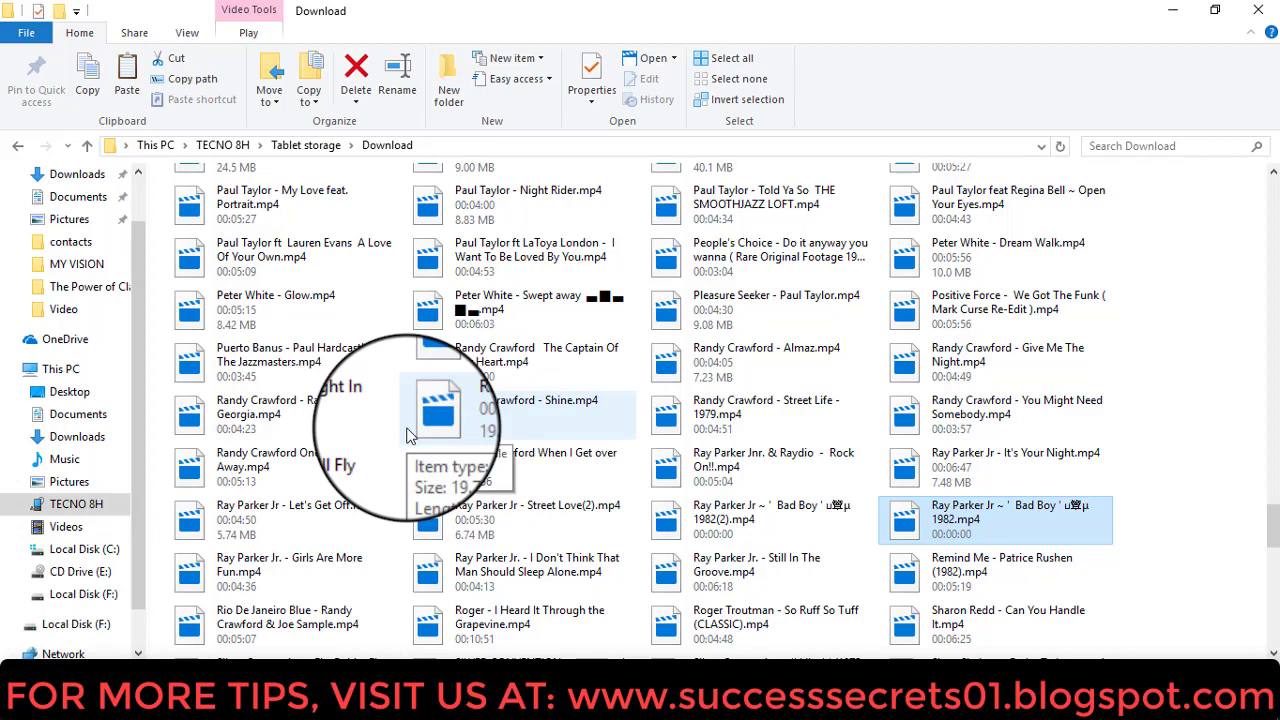
key("ctrl+a")
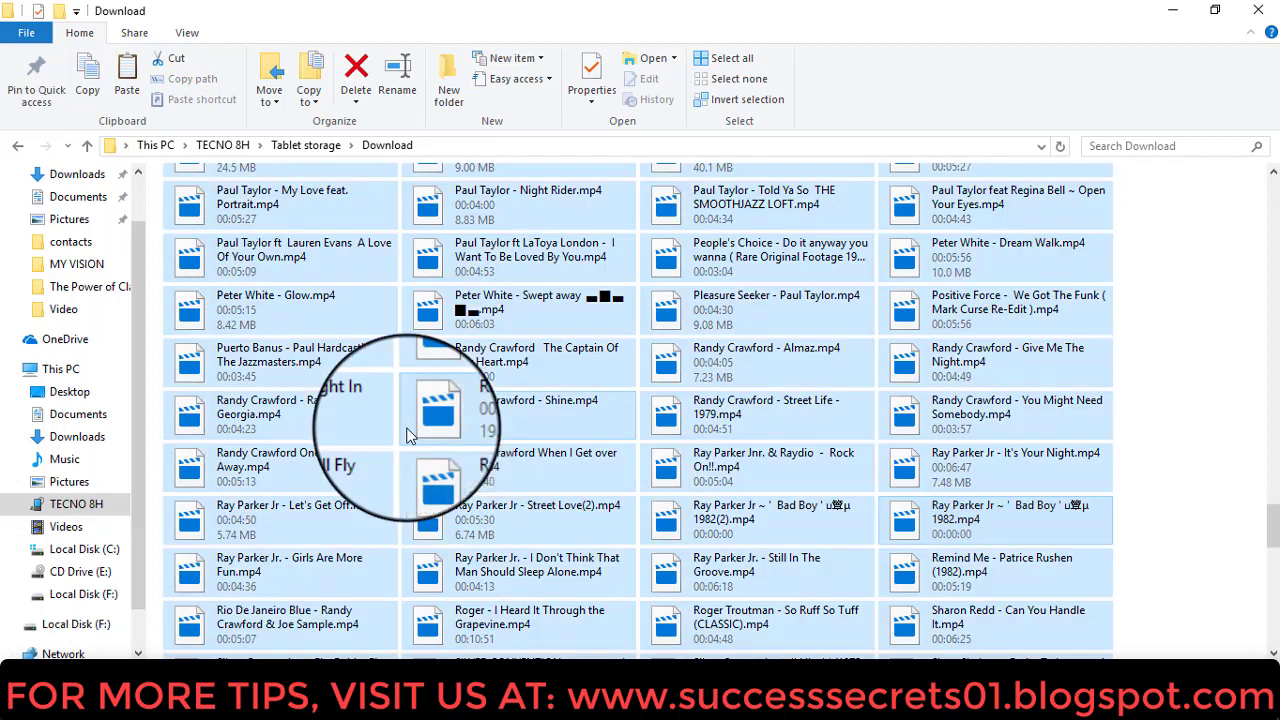
right_click(408, 434)
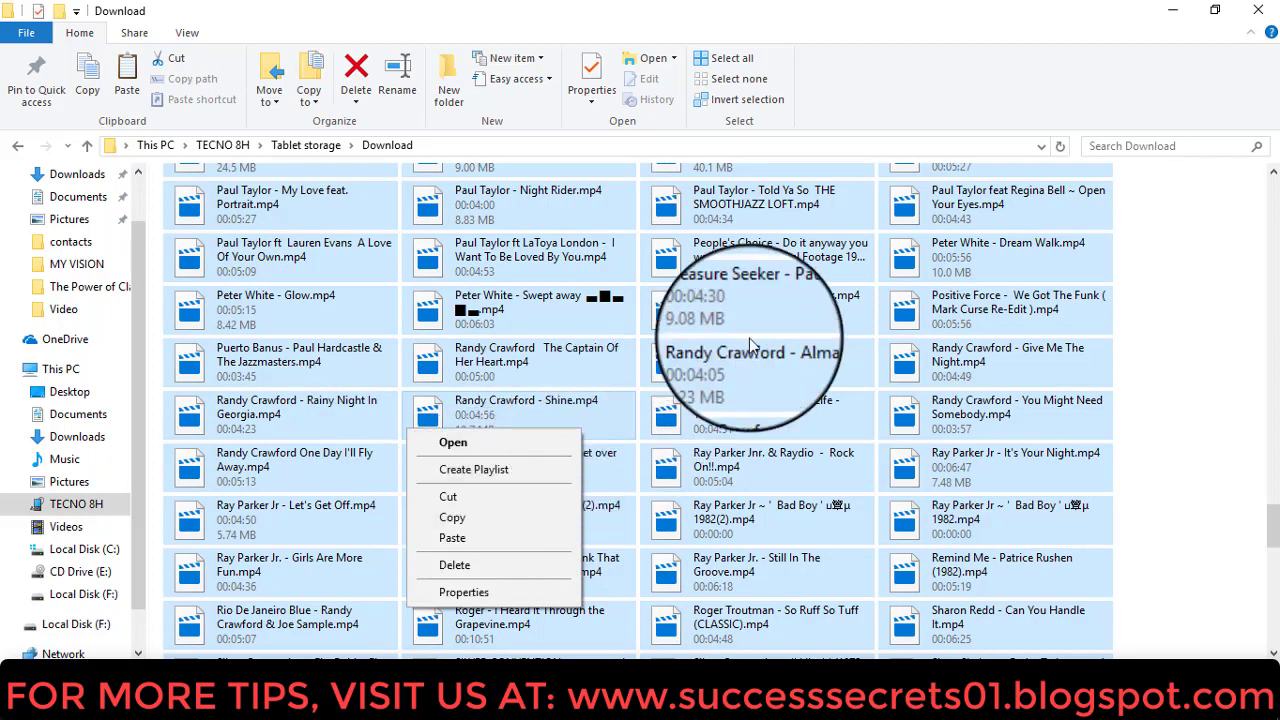
left_click(1240, 14)
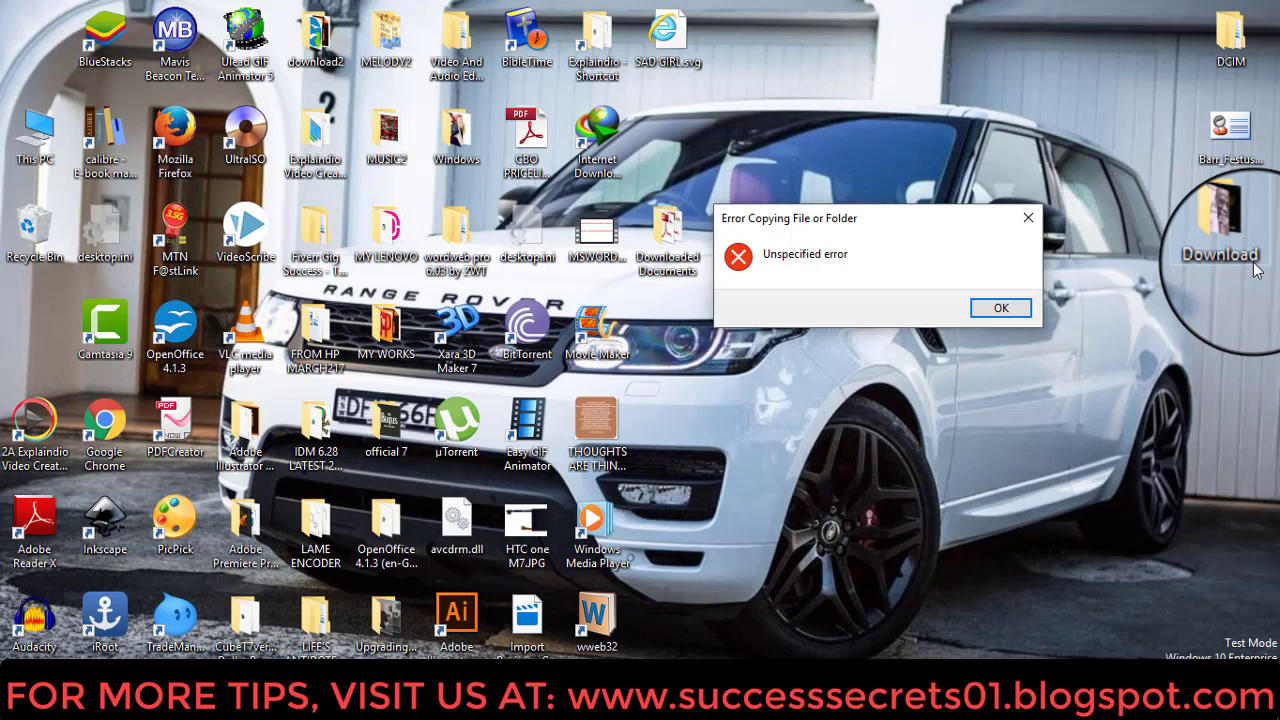
left_click(1000, 310)
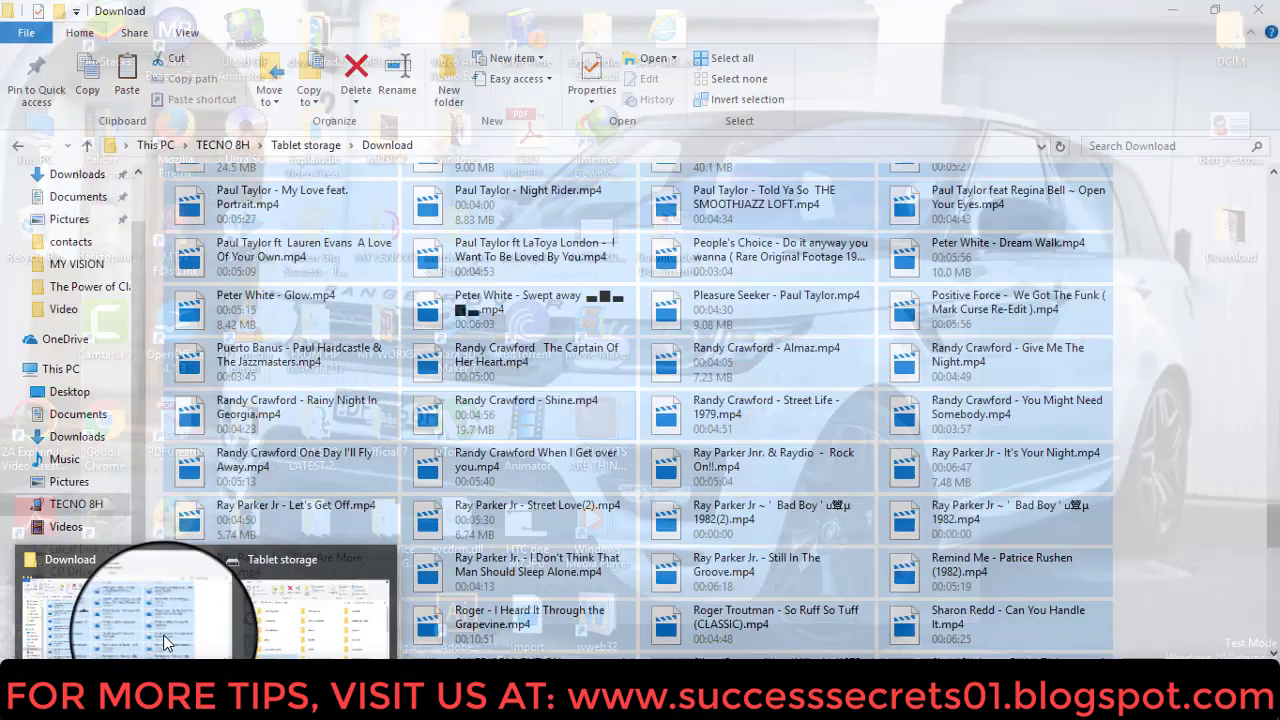
Step: Restore the tablet's Download window from the taskbar, showing the garbled 'Bad Boy' mp4 files
left_click(165, 640)
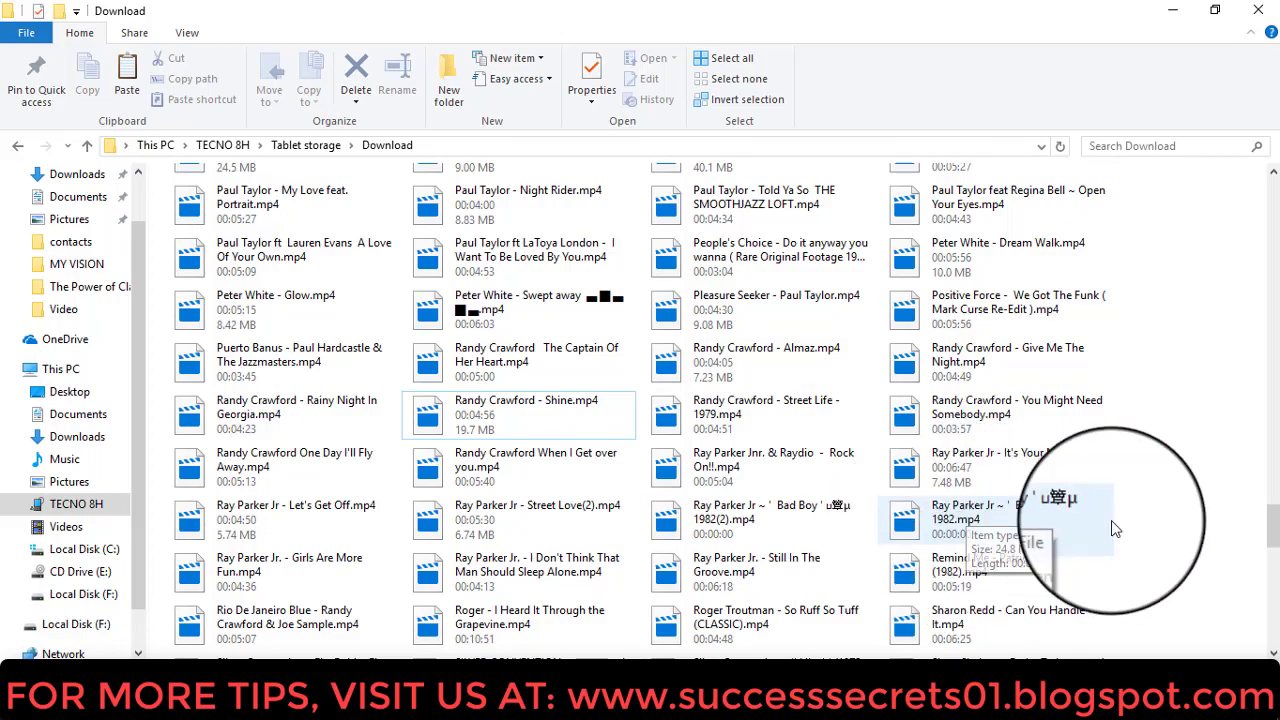
Step: Scroll the Download file list, try selecting everything, then clear the selection
mouse_move(1270, 525)
left_mouse_down()
mouse_move(1268, 600)
mouse_move(1255, 533)
left_mouse_up()
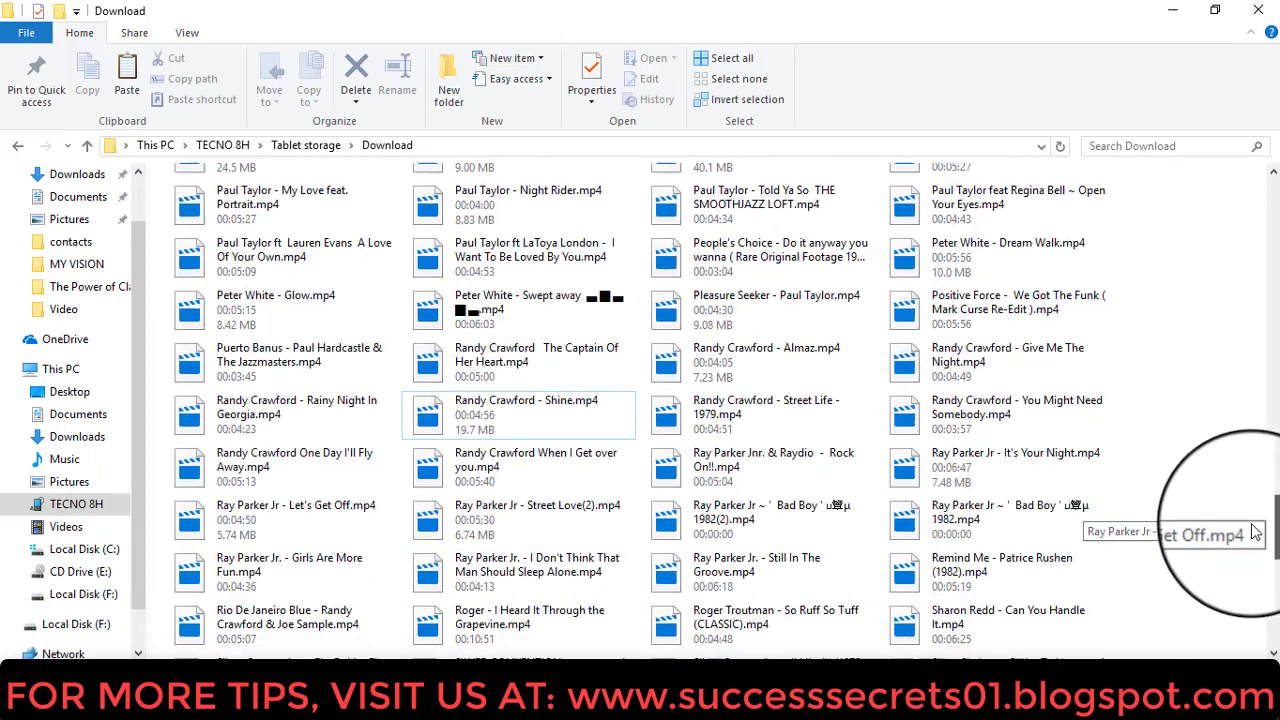
scroll(1255, 533, "down", 1)
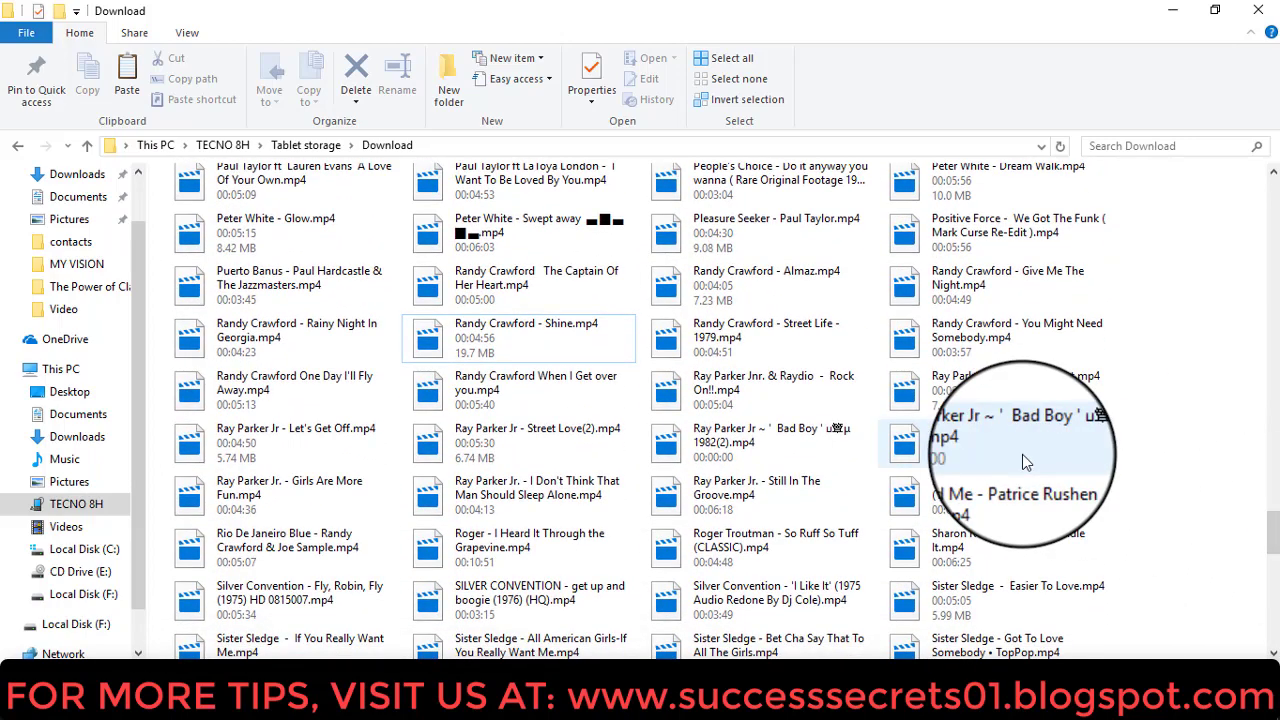
key("ctrl+a")
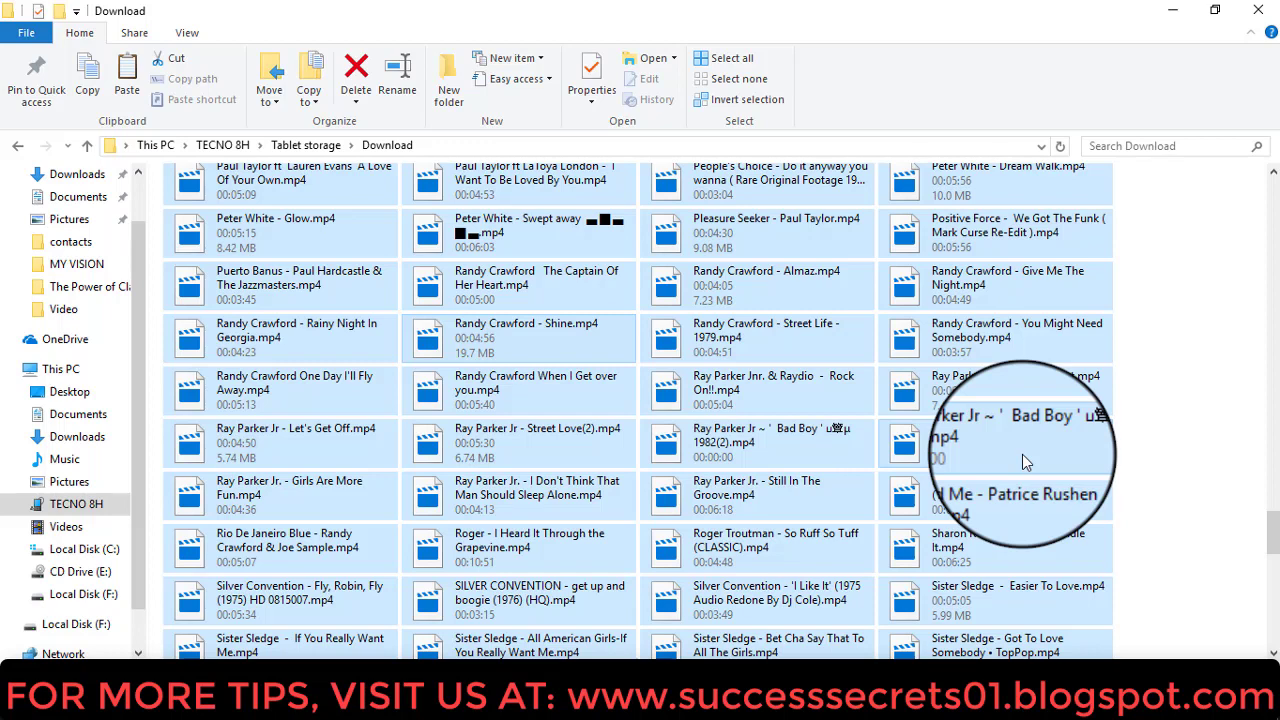
left_click(1187, 420)
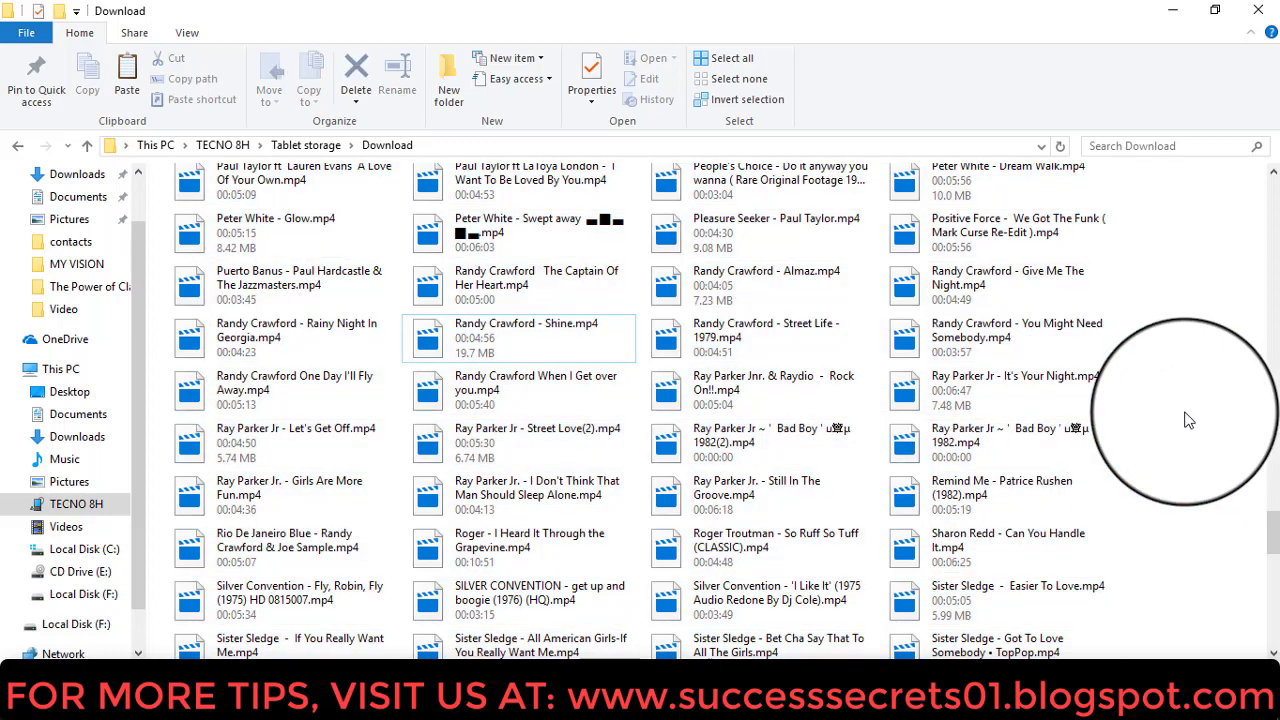
Step: Select all files except 'Bad Boy' 1982 and 1982(2), then minimize the window
key("ctrl+a")
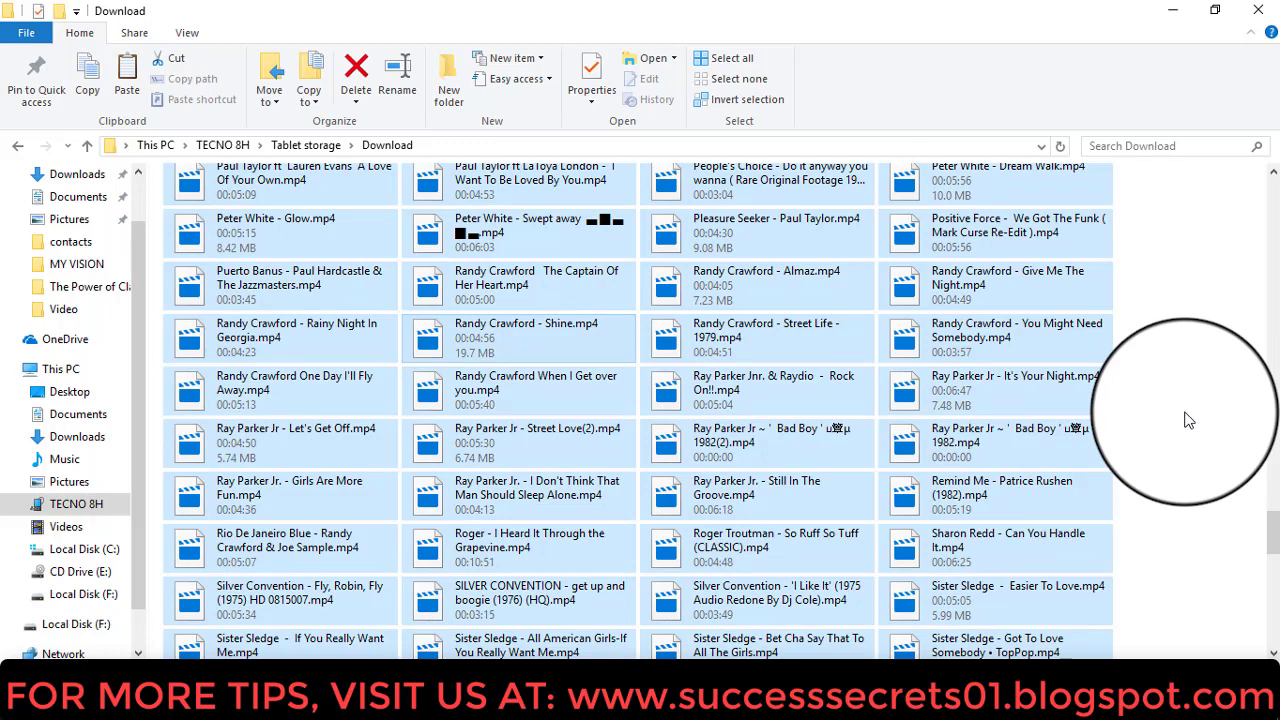
left_click(1081, 431, "ctrl")
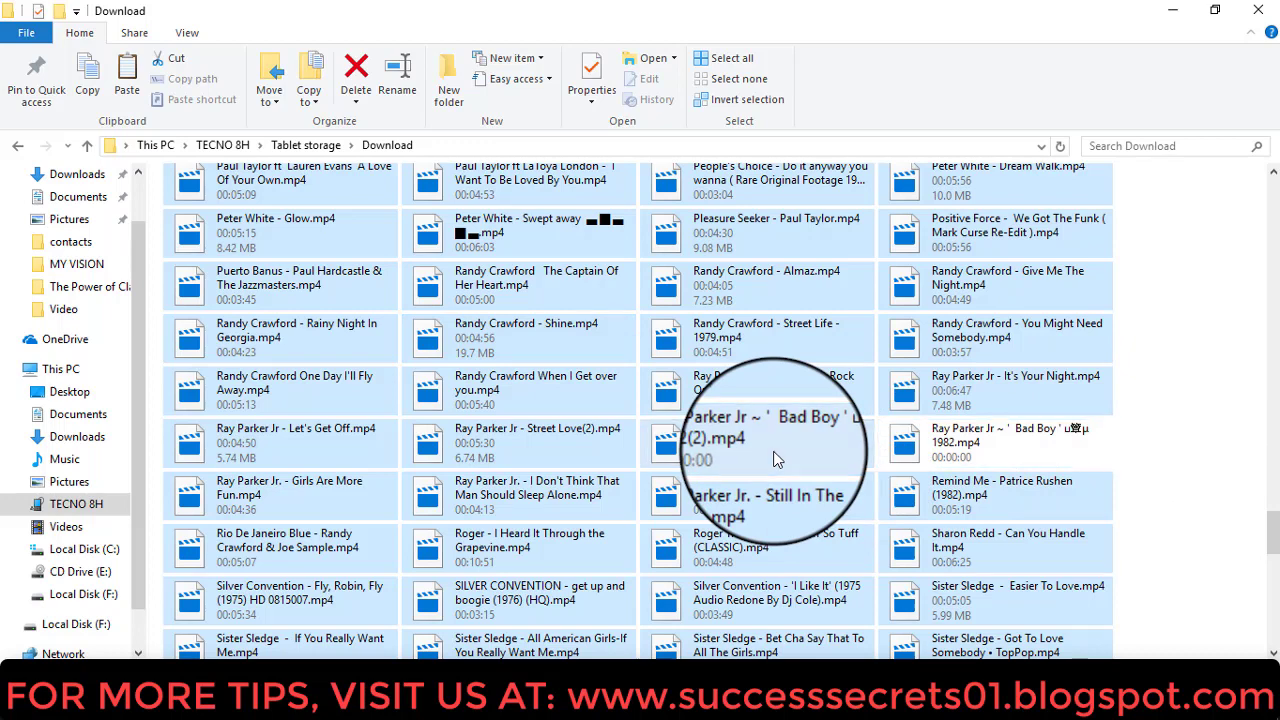
left_click(825, 435, "ctrl")
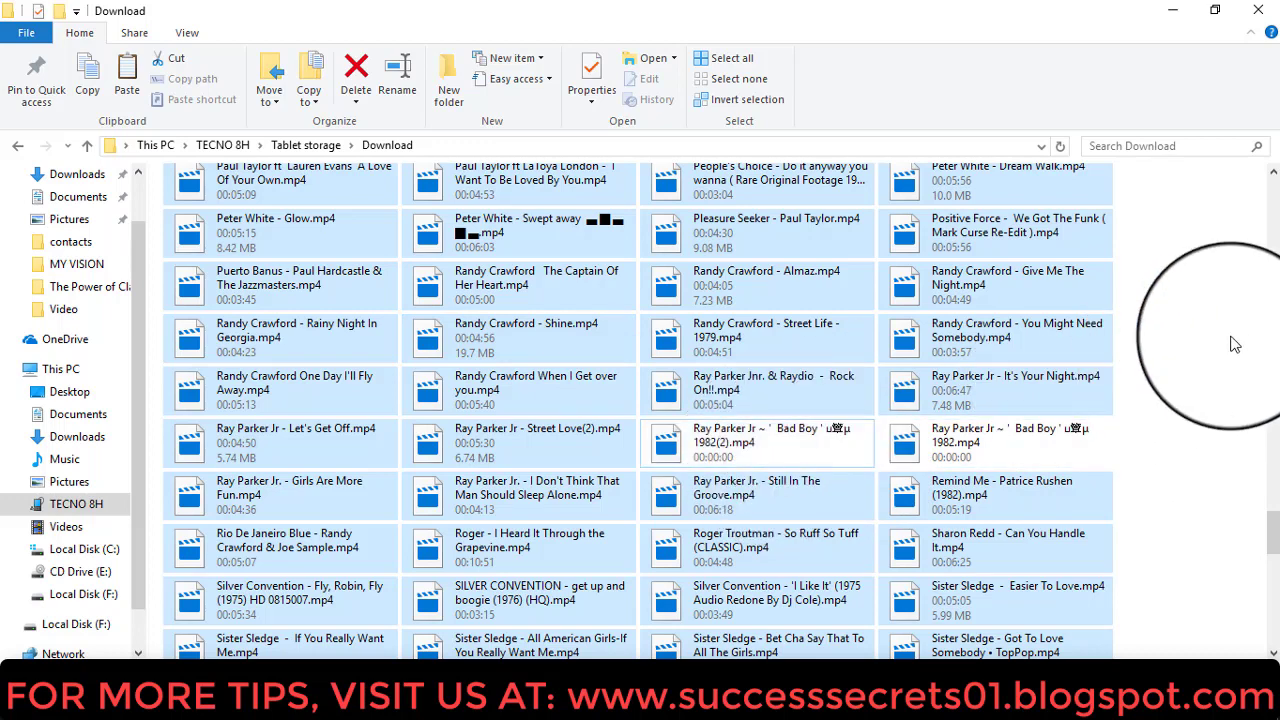
right_click(968, 303)
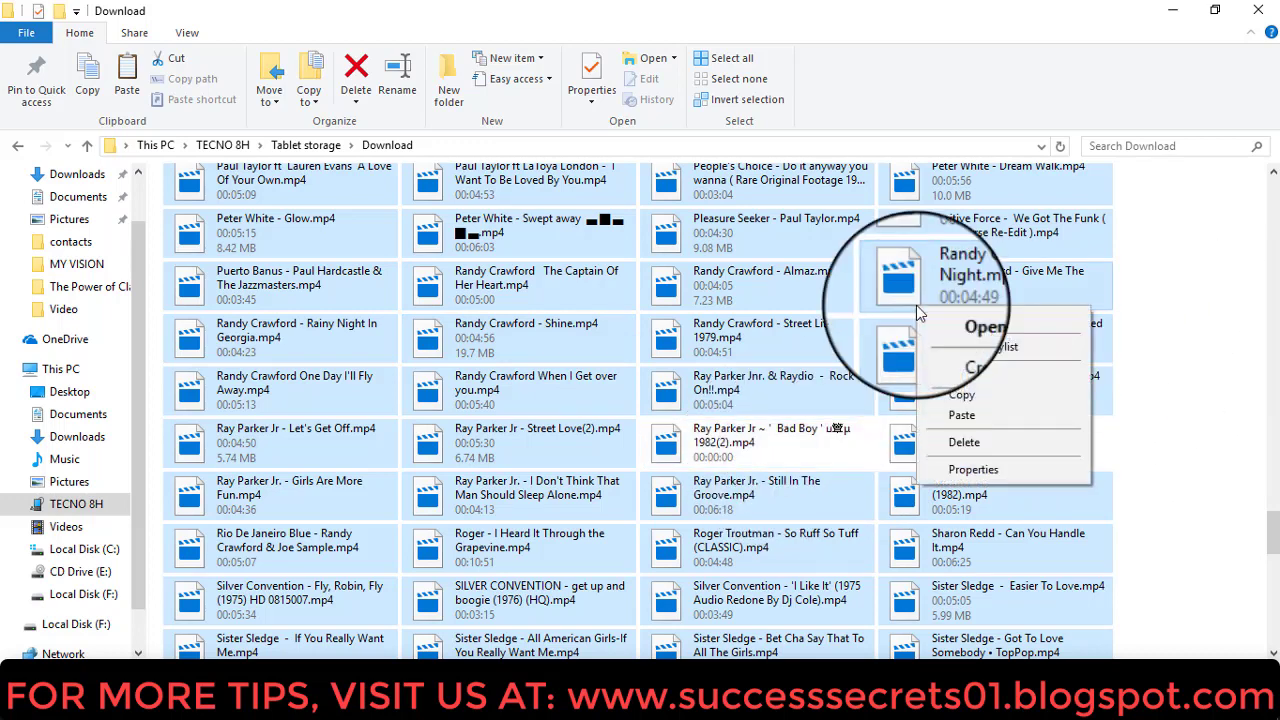
left_click(1175, 12)
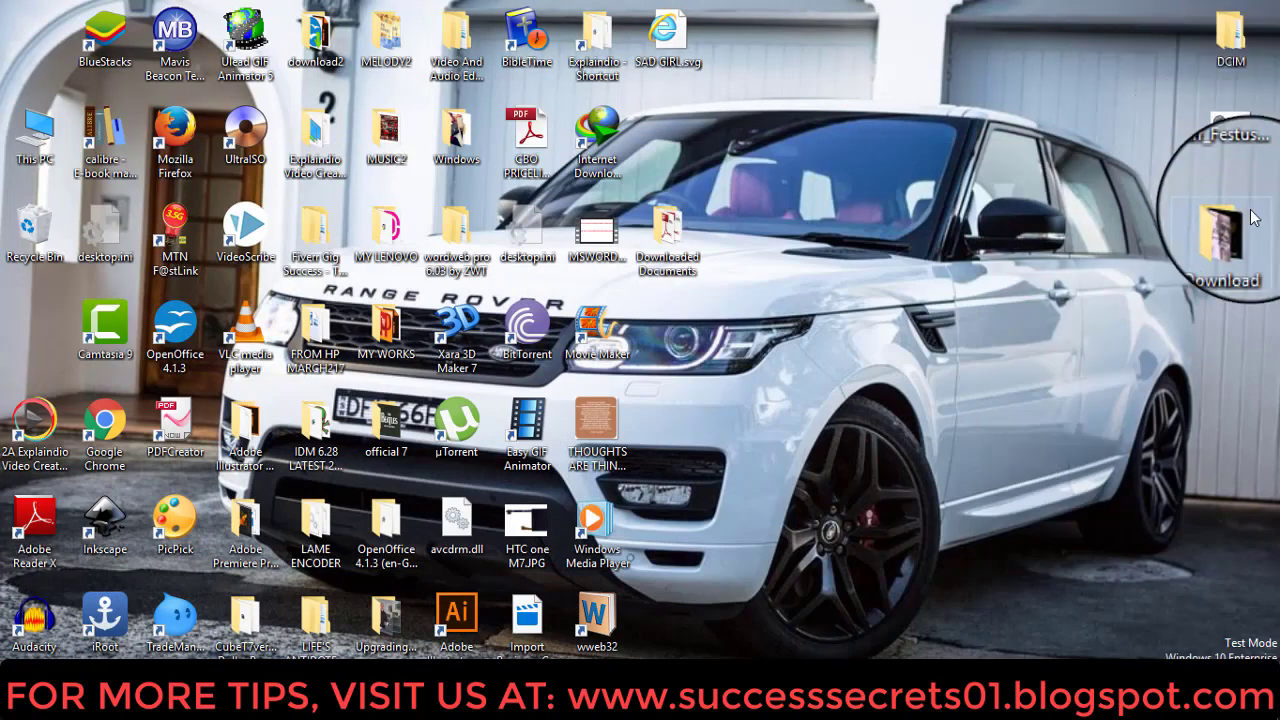
Step: Read the desktop Download folder's properties (6.09 GB, 403 files), then restore the tablet window
left_click(1246, 243)
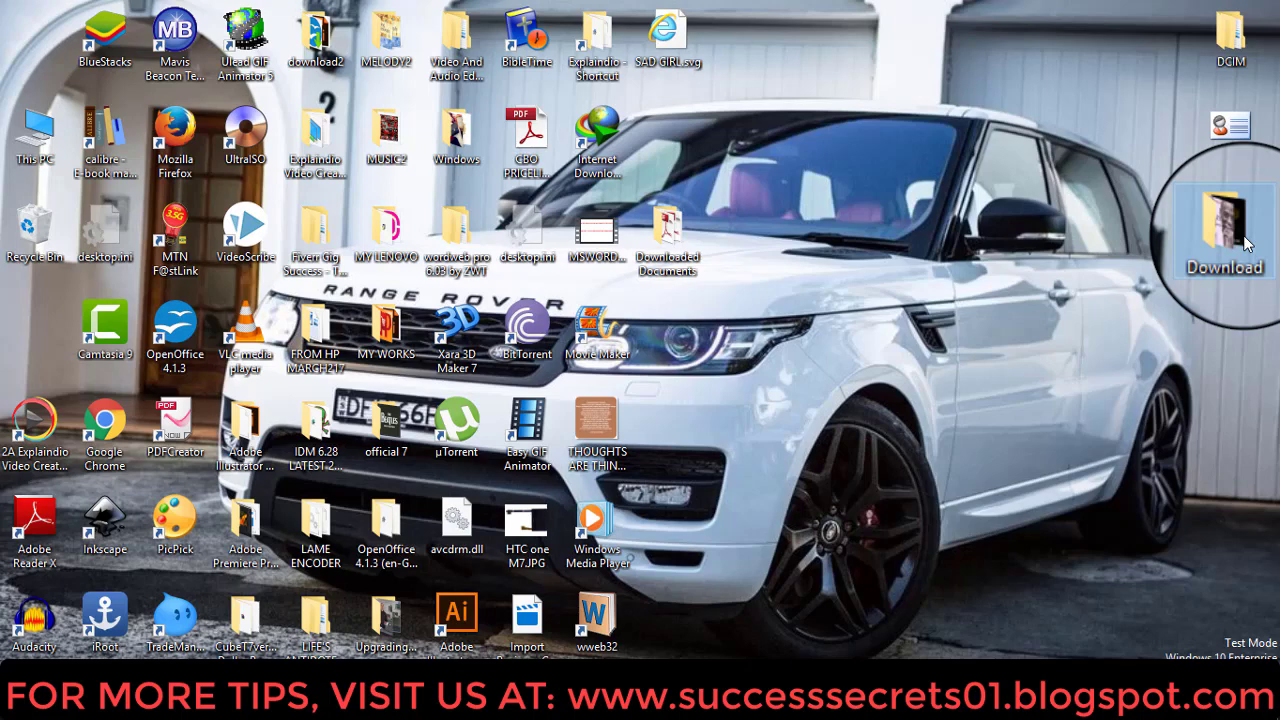
right_click(1246, 243)
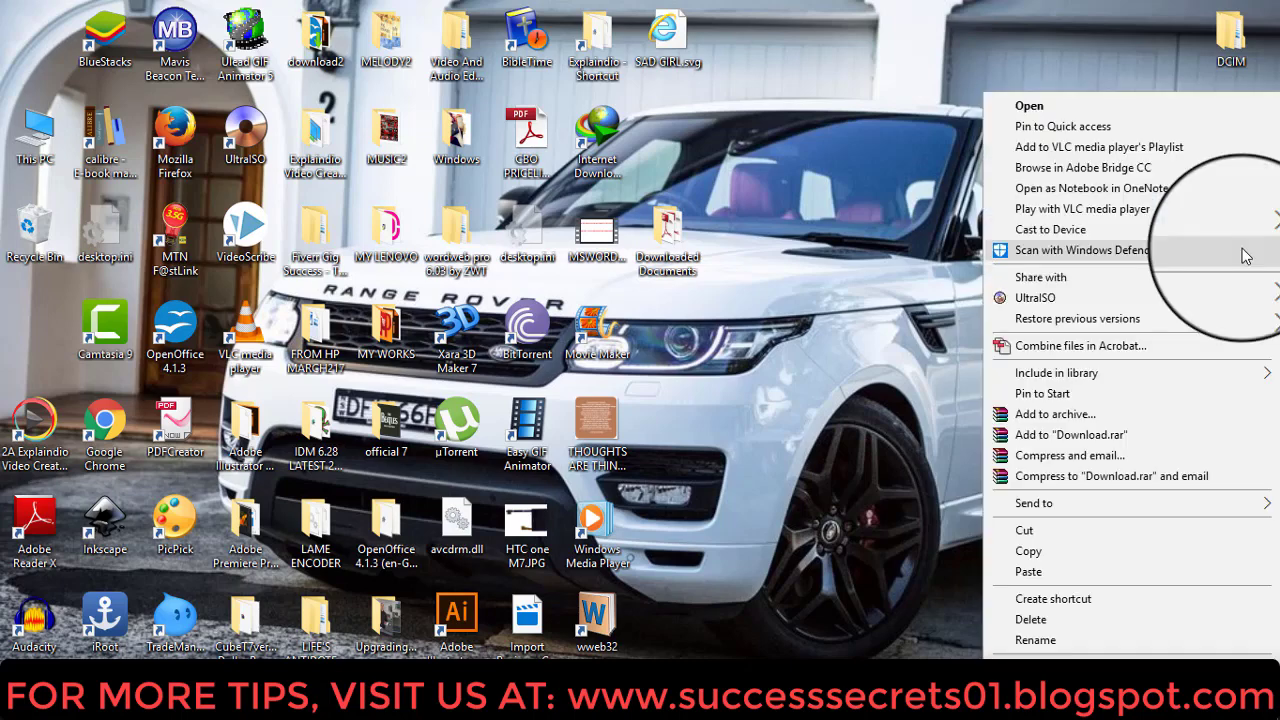
left_click(1080, 655)
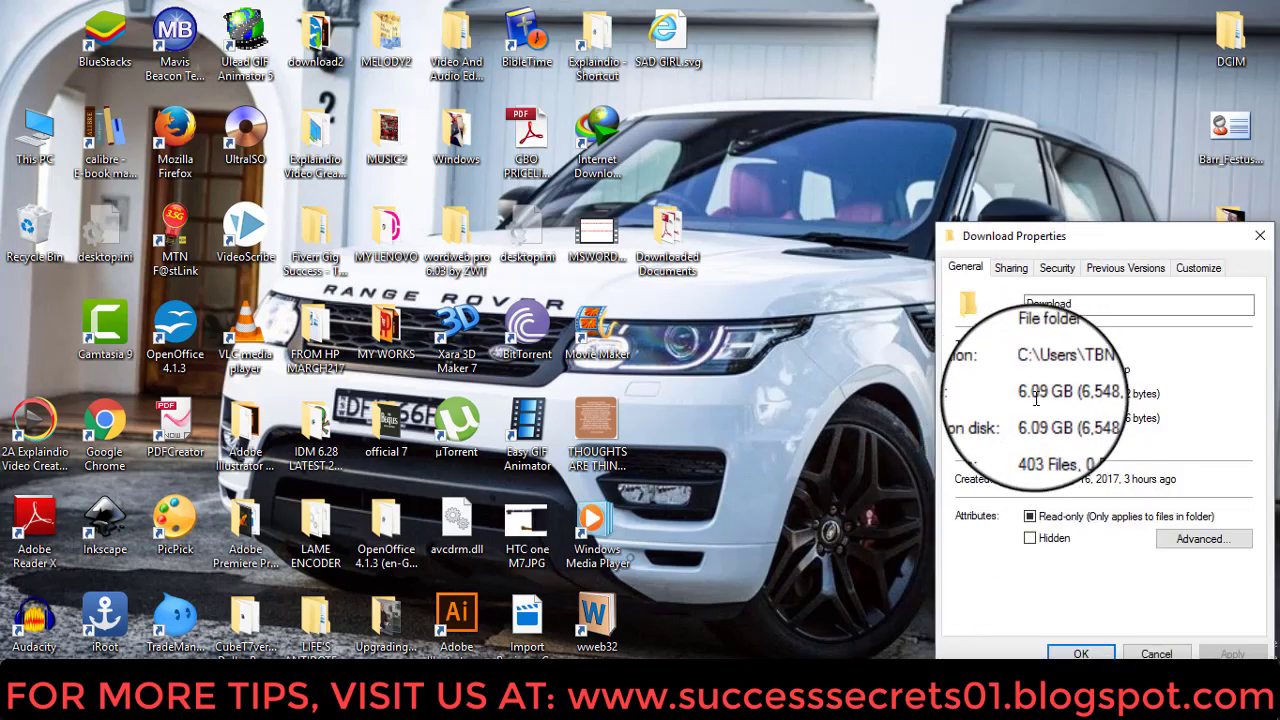
left_click(1260, 236)
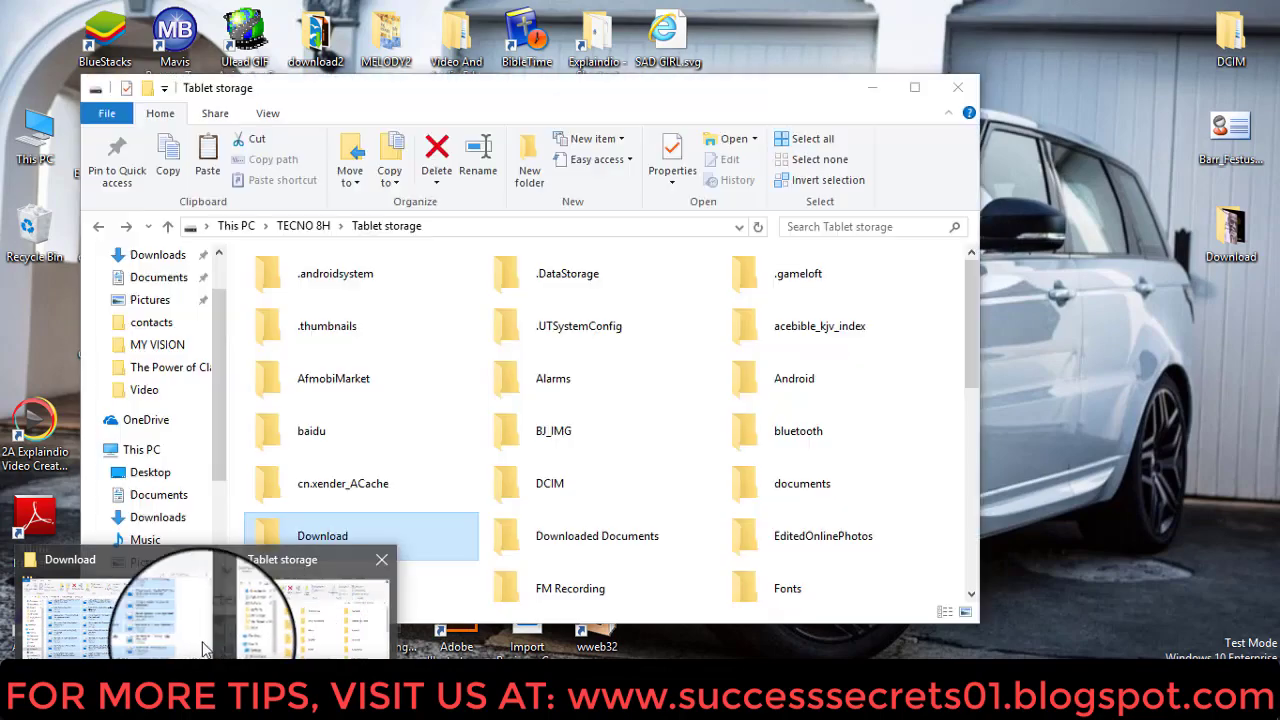
left_click(203, 648)
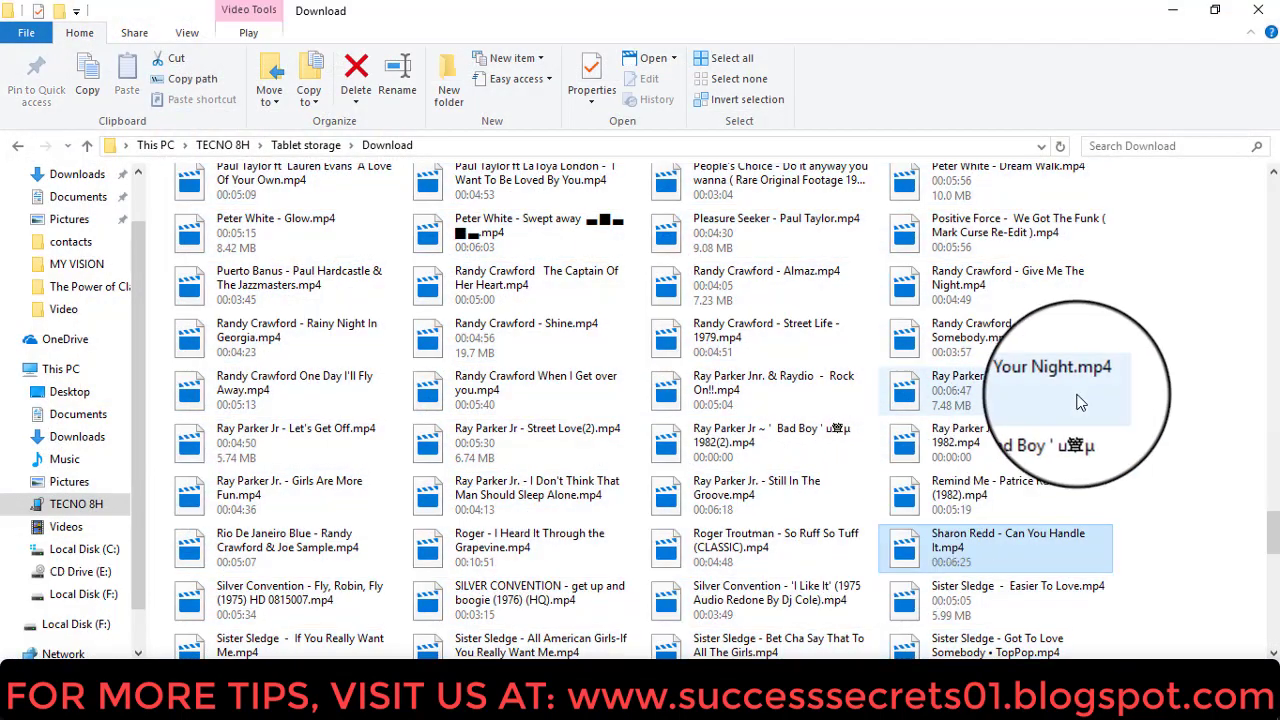
Step: Copy only the garbled-name 'Bad Boy' 1982.mp4 file
left_click(965, 435)
right_click(970, 433)
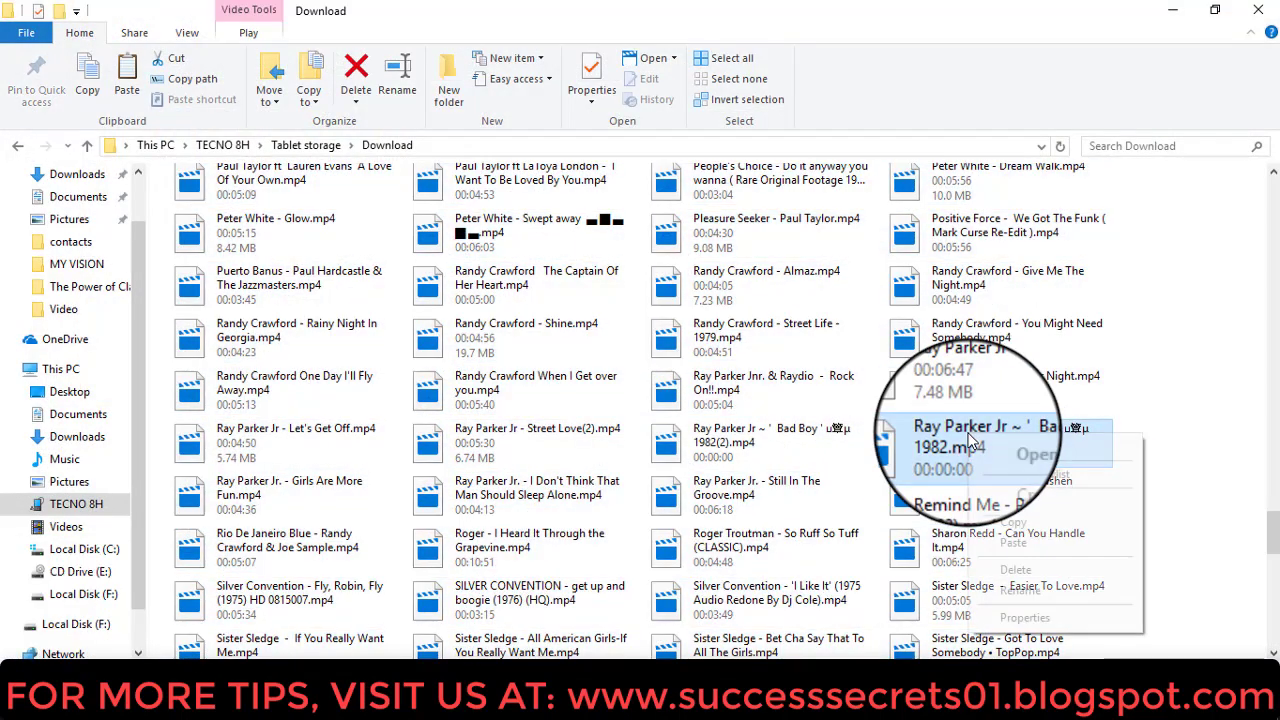
left_click(1006, 516)
Step: Paste it onto the desktop, reproducing the Unspecified error, and nudge the error dialog right
left_click(1172, 10)
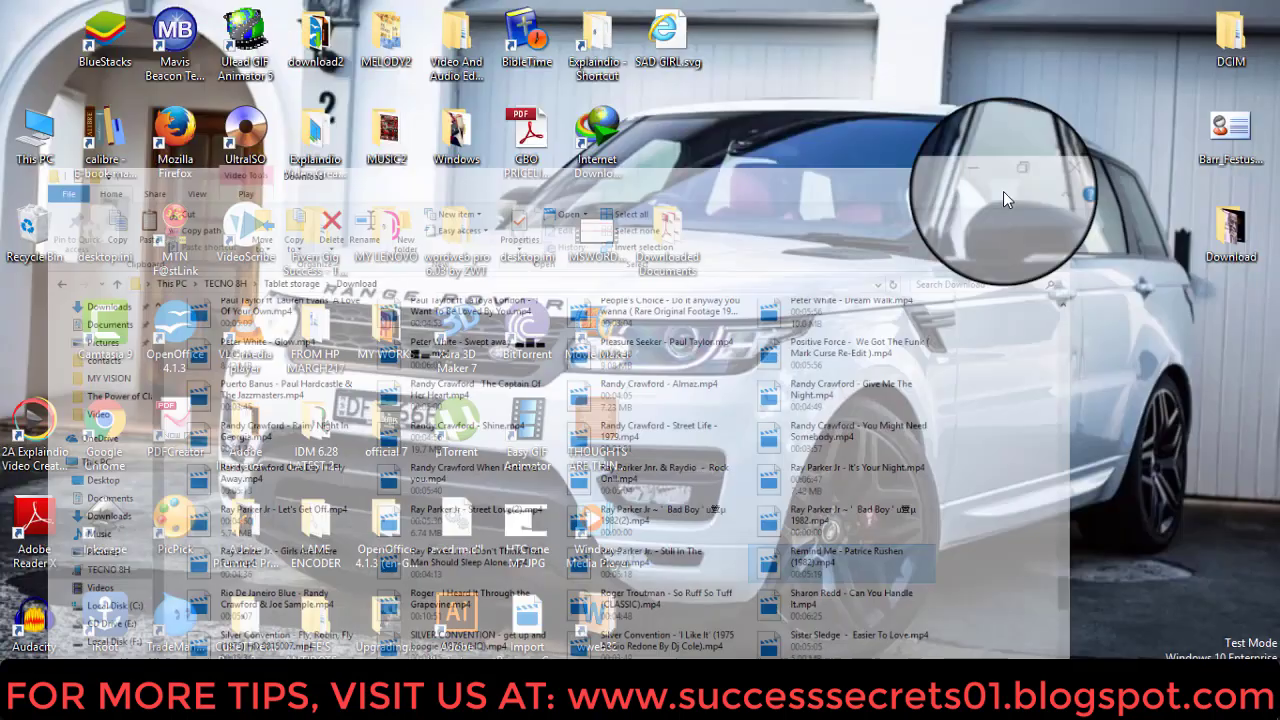
right_click(940, 311)
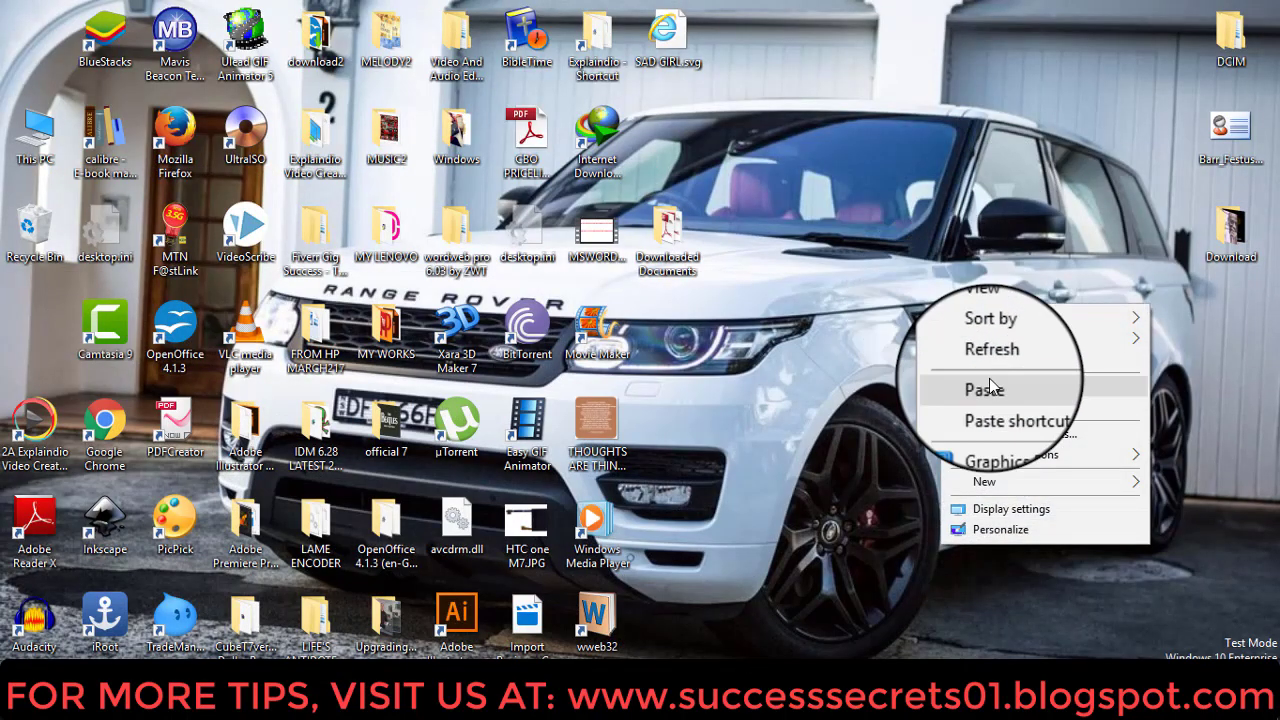
left_click(990, 386)
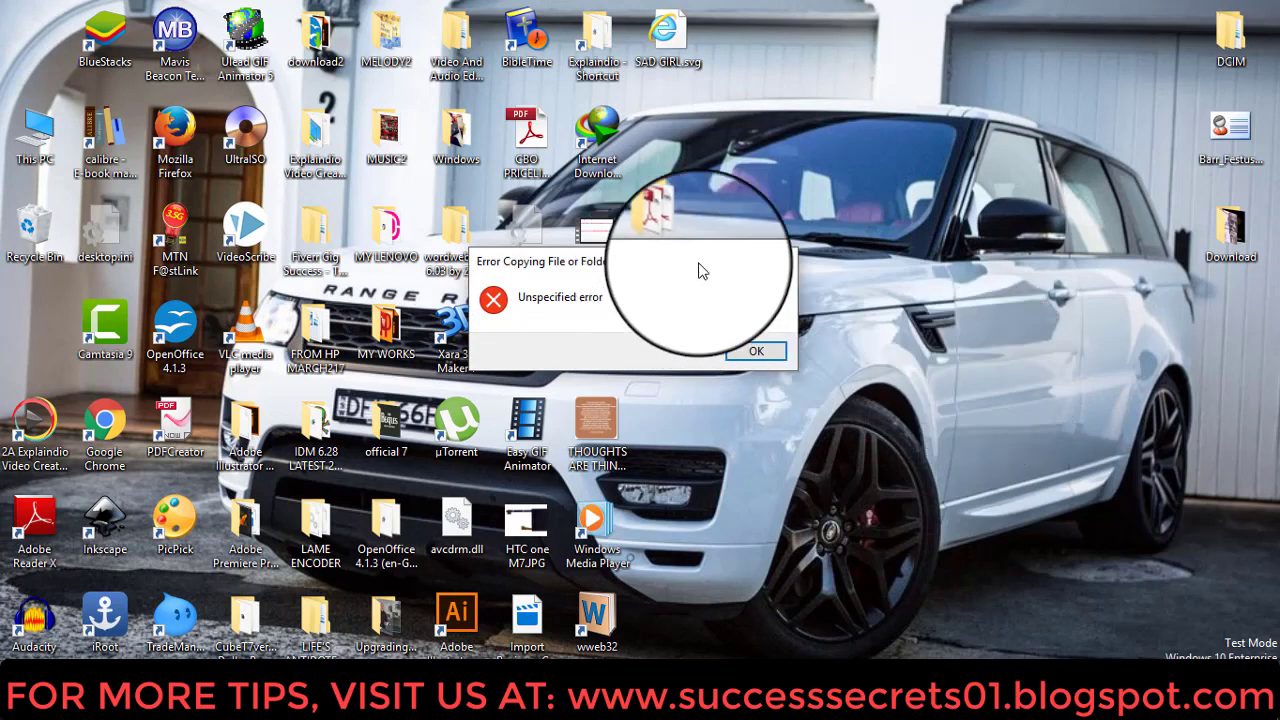
left_click_drag(697, 271, 800, 272)
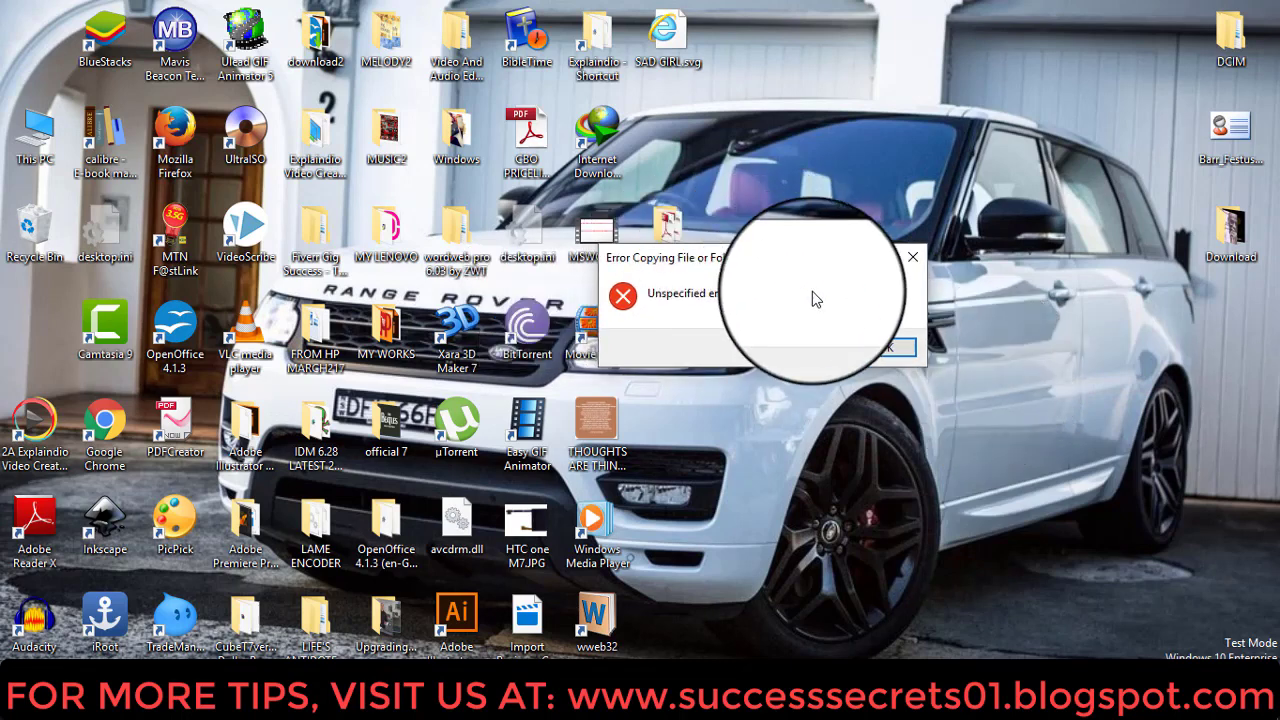